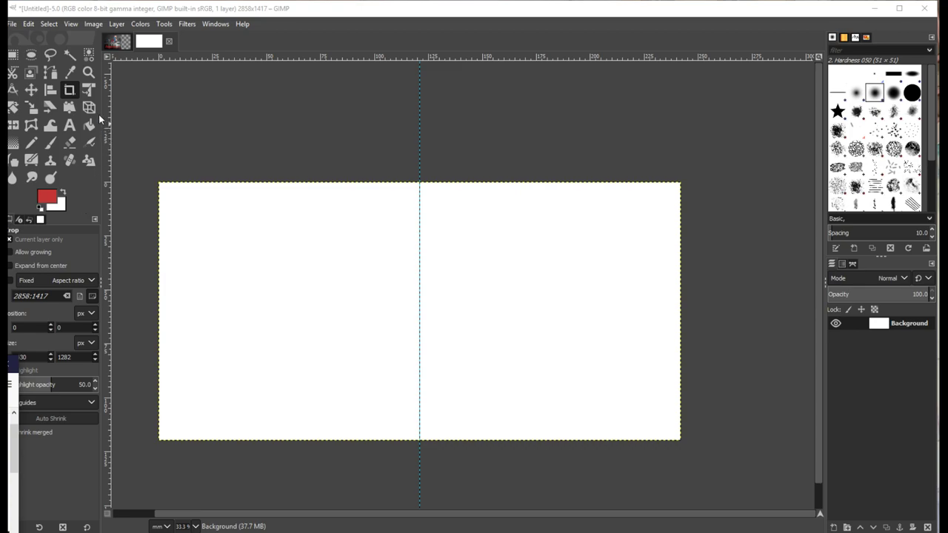
Start a new image measured in millimetres, 242 mm wide and 120 mm tall.
click(11, 25)
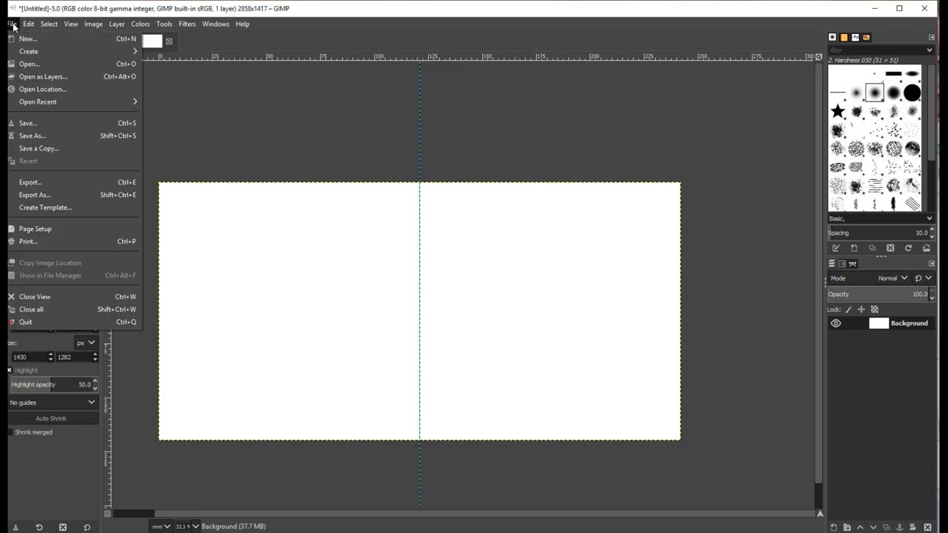
click(27, 38)
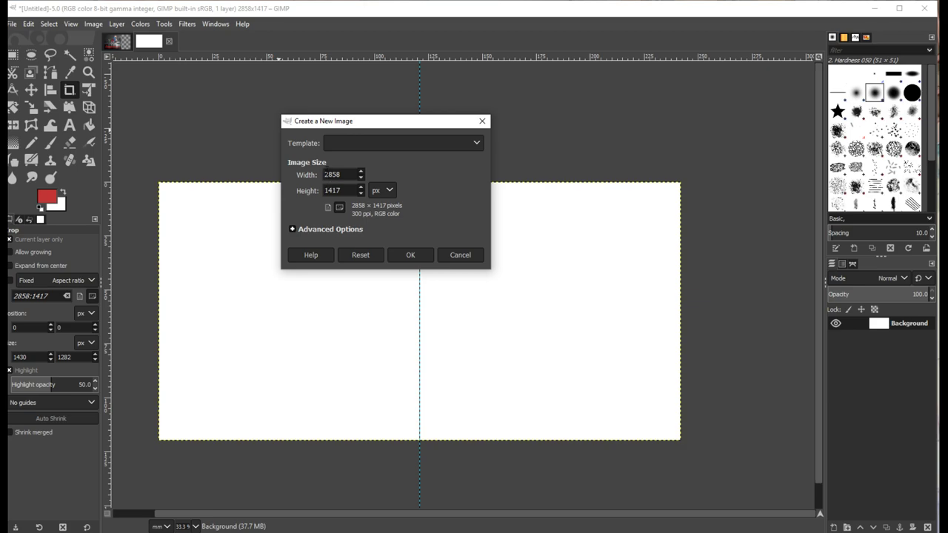
click(392, 189)
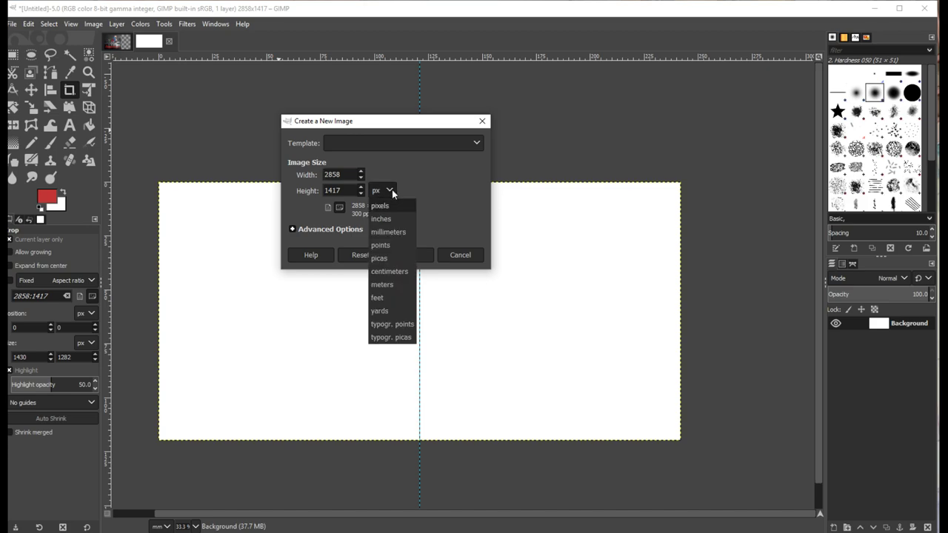
click(390, 232)
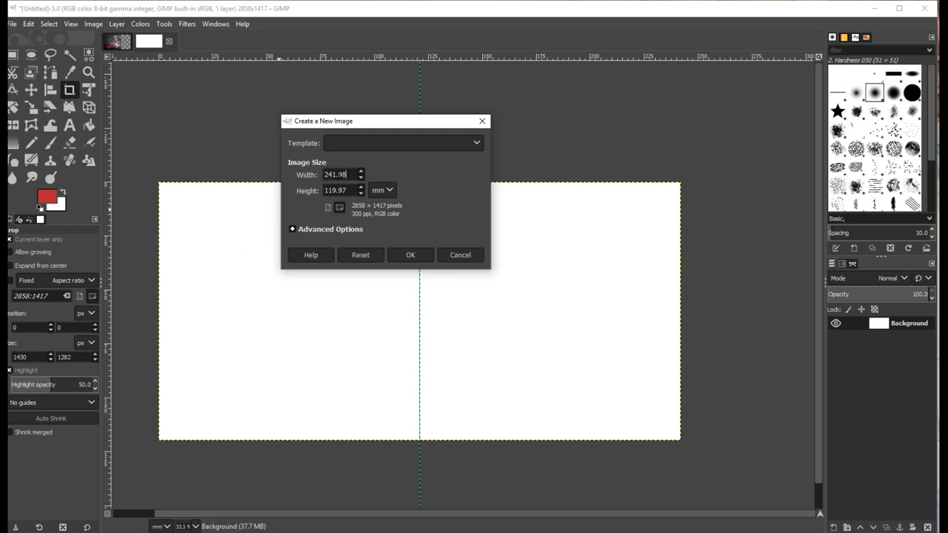
drag(347, 175, 299, 178)
text(242)
key(Tab)
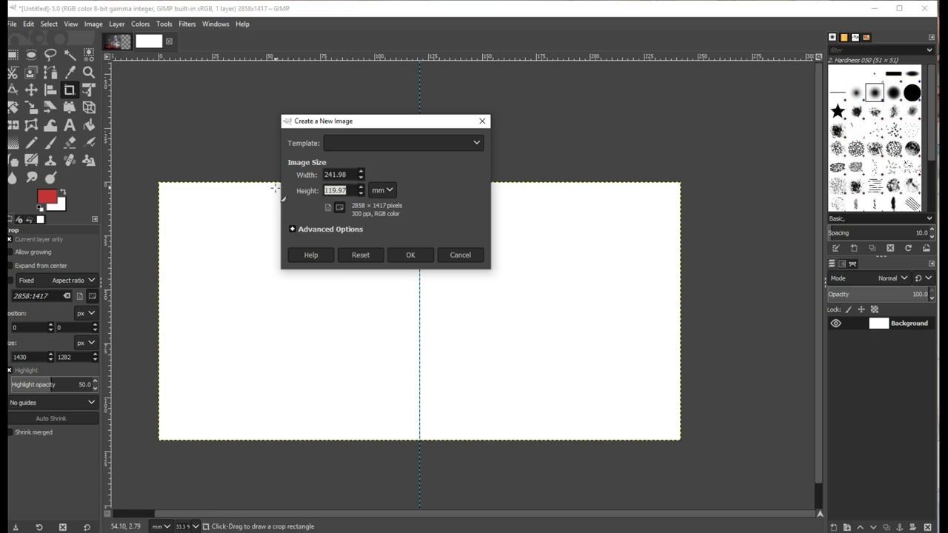
text(120)
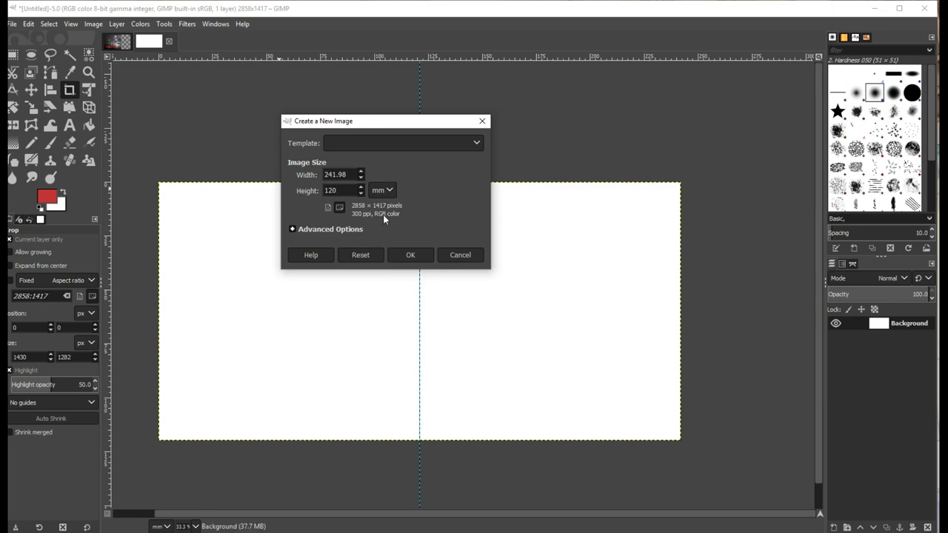
Set the background fill to White and create the 241.98 × 119.97 mm image.
click(292, 230)
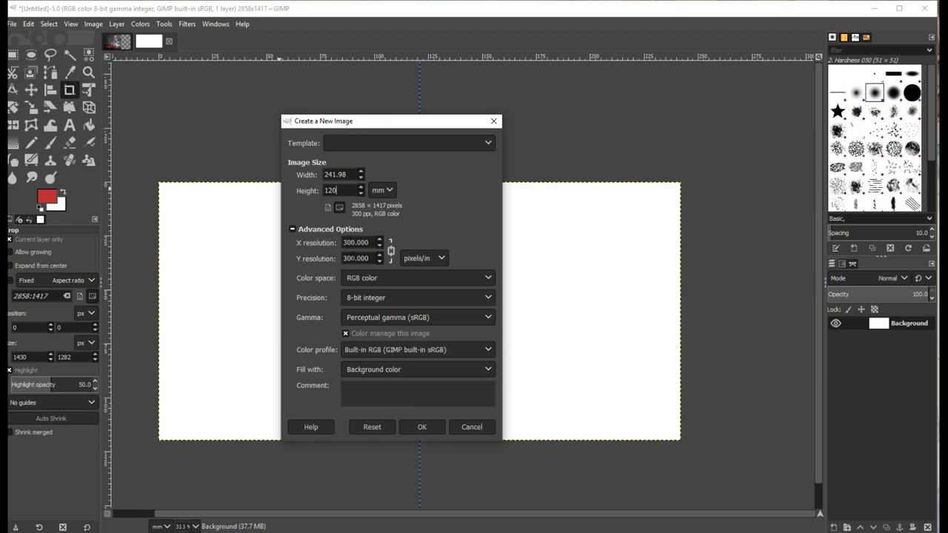
click(404, 370)
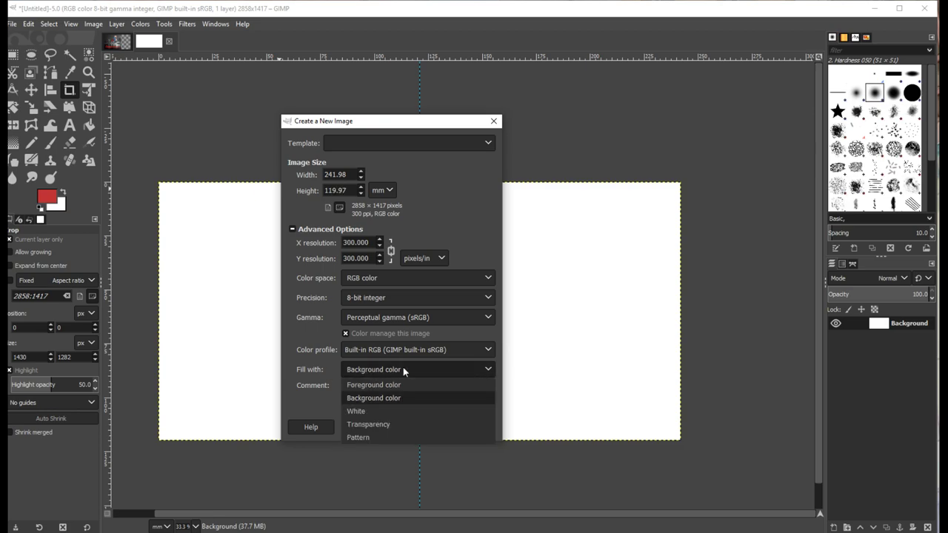
click(363, 412)
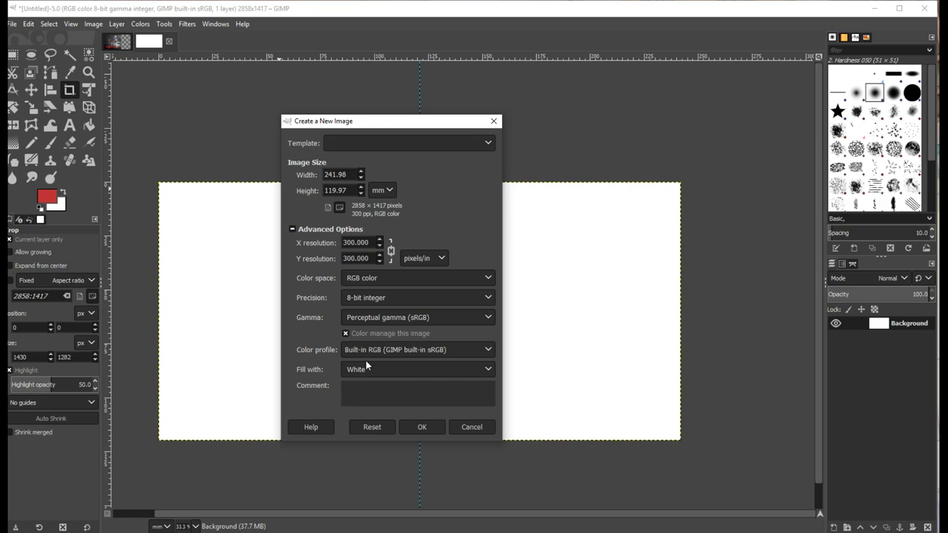
click(418, 428)
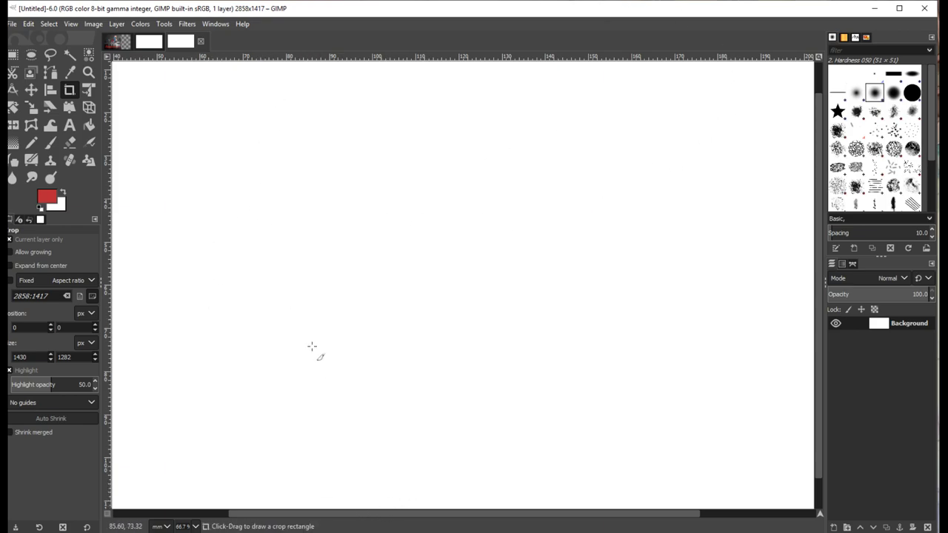
Pan and zoom out so the whole white canvas fits in the window.
drag(360, 514, 332, 514)
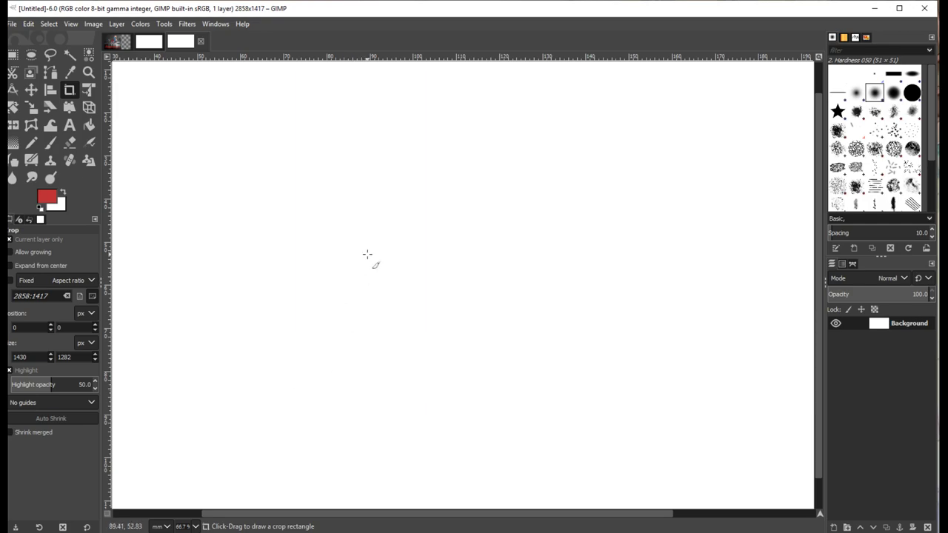
key(minus)
key(minus)
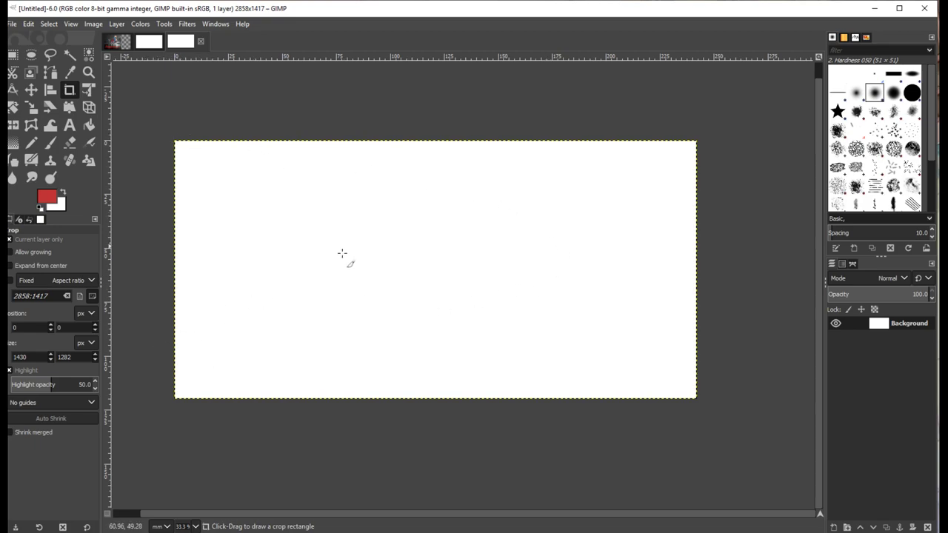
Pick the Paintbrush with the 2. Hardness 075 brush and paint a test 'hello' in red.
click(51, 145)
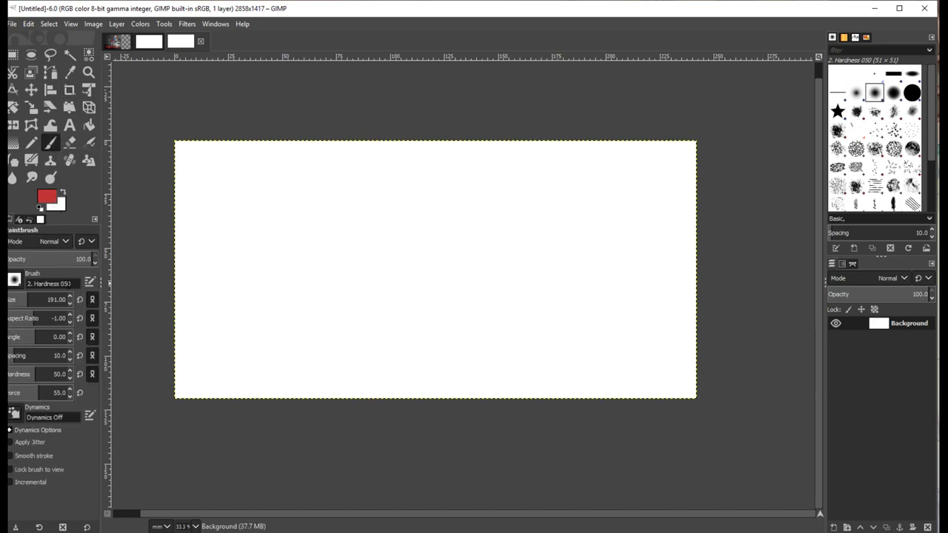
click(15, 280)
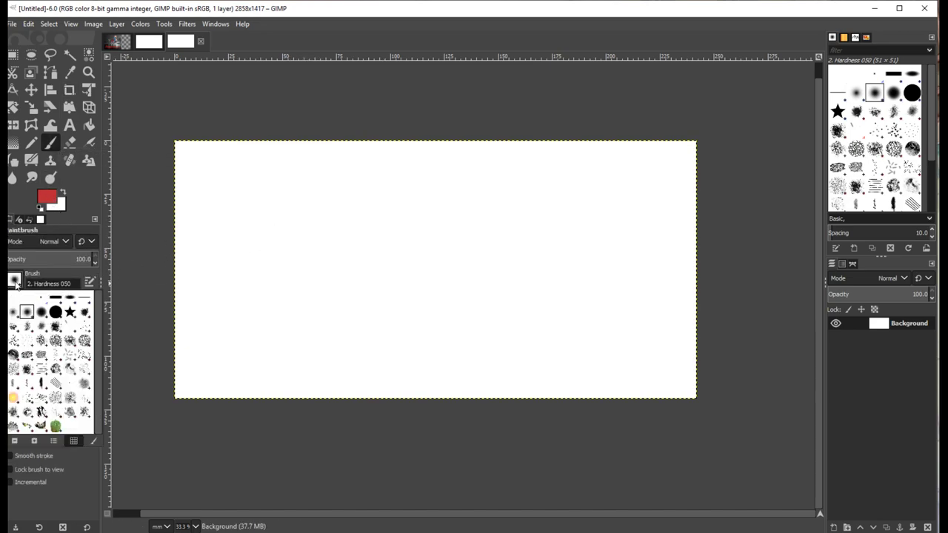
click(40, 313)
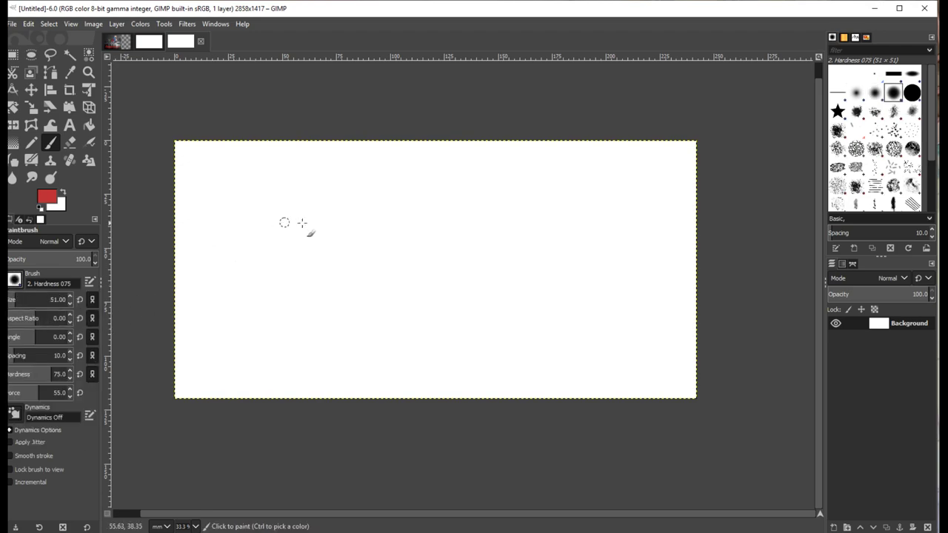
mouse_move(223, 176)
mouse_down()
mouse_move(224, 251)
mouse_move(232, 247)
mouse_move(246, 280)
mouse_move(270, 243)
mouse_move(306, 263)
mouse_up()
drag(326, 178, 338, 275)
drag(359, 177, 371, 264)
drag(411, 218, 406, 219)
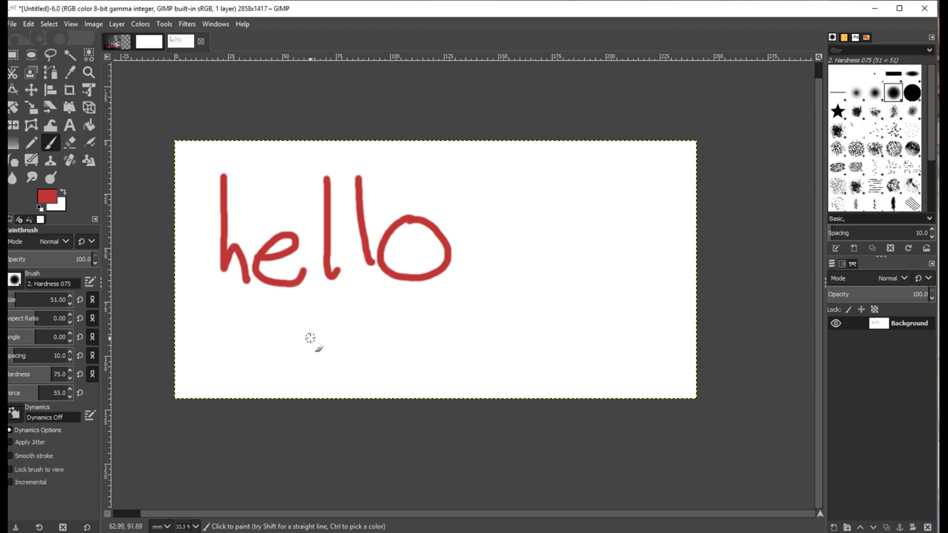
Undo the test strokes to restore the blank white canvas.
key(ctrl)
key(ctrl+z)
key(ctrl+z)
key(ctrl+z)
key(ctrl+z)
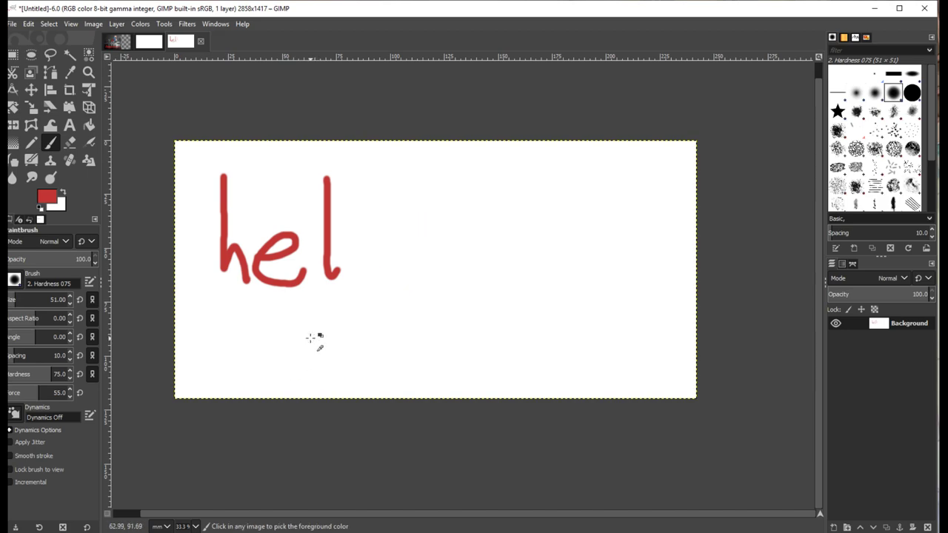
key(ctrl+z)
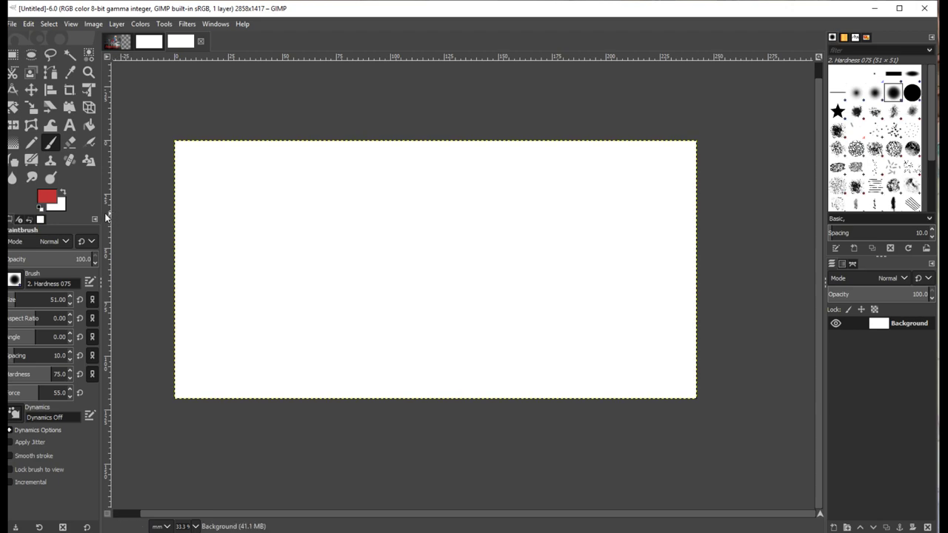
Drag a vertical guide out of the left ruler toward the canvas middle.
mouse_move(106, 215)
mouse_down()
mouse_move(445, 227)
mouse_move(252, 215)
mouse_move(392, 220)
mouse_move(273, 229)
mouse_move(336, 235)
mouse_move(234, 240)
mouse_move(396, 232)
mouse_move(105, 231)
mouse_up()
drag(107, 248, 437, 248)
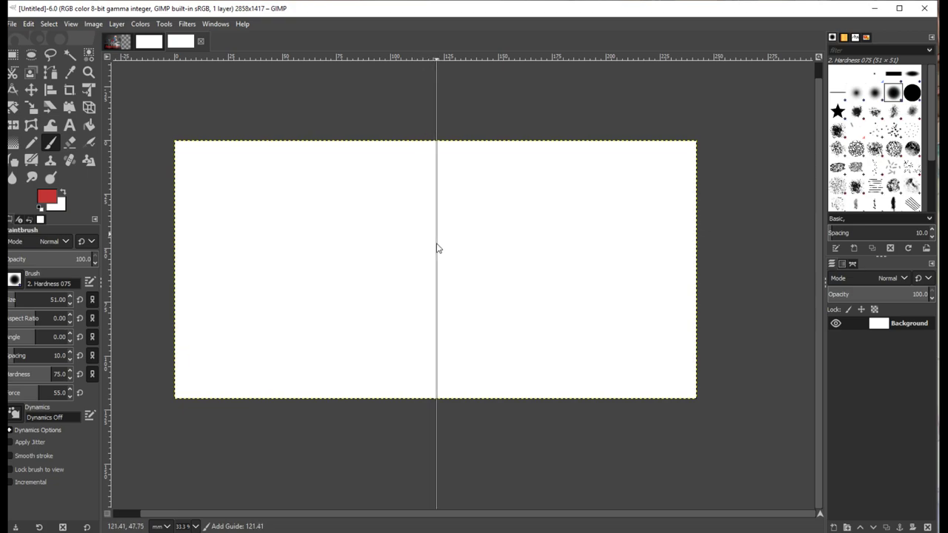
Nudge the vertical guide to about 121 mm and drop it at the canvas centre.
drag(437, 248, 436, 249)
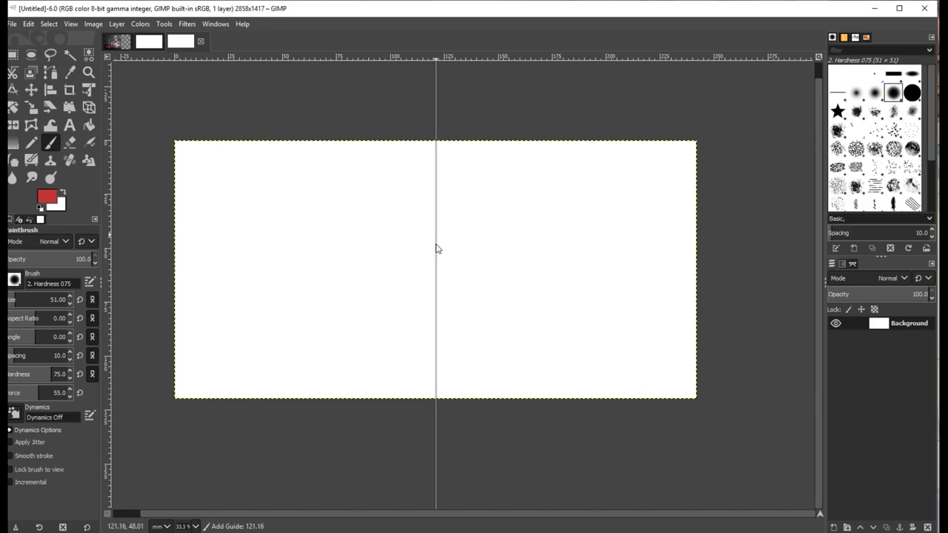
drag(437, 249, 436, 249)
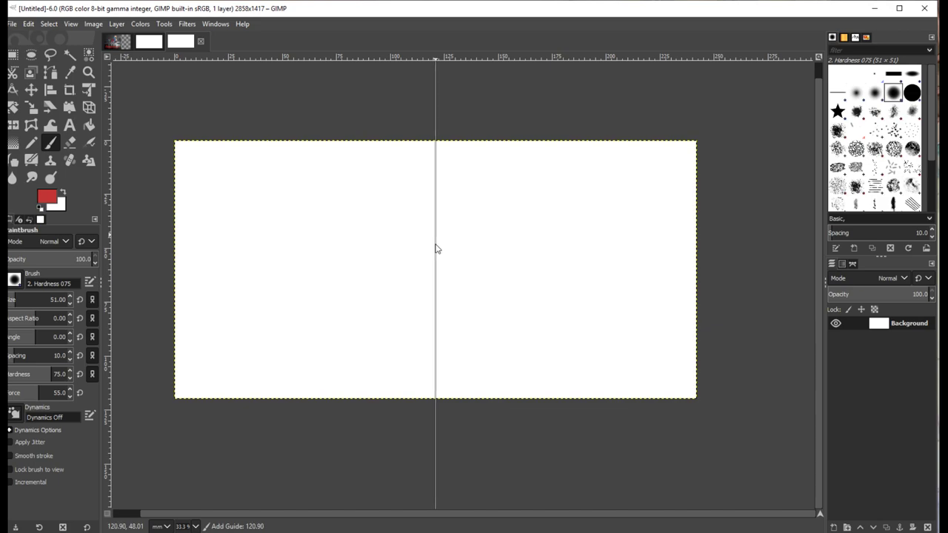
drag(435, 249, 437, 249)
drag(435, 248, 436, 248)
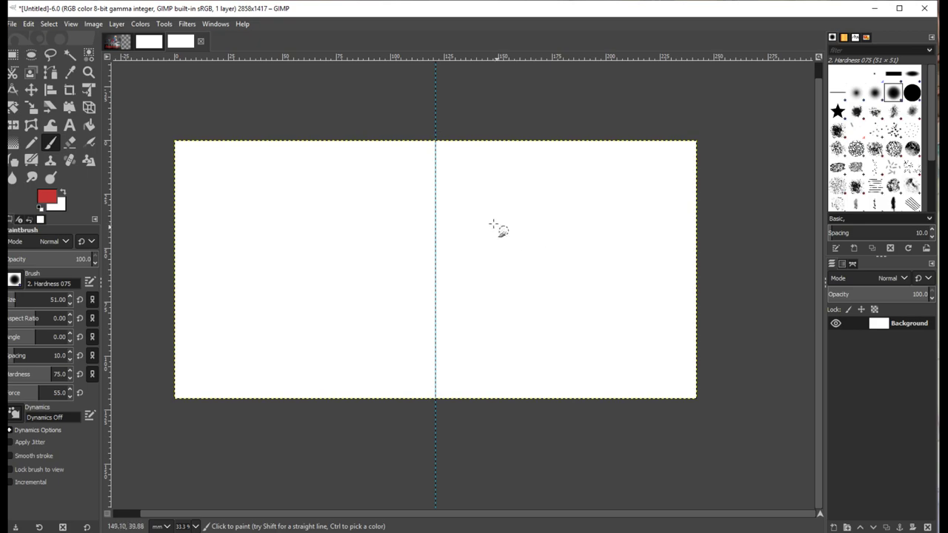
Paint test labels 'Front Cover' on the right half and 'back Cover' on the left.
mouse_move(482, 160)
mouse_down()
mouse_move(481, 218)
mouse_move(524, 160)
mouse_up()
mouse_move(470, 192)
mouse_down()
mouse_move(522, 161)
mouse_move(516, 204)
mouse_move(518, 188)
mouse_move(546, 210)
mouse_move(559, 195)
mouse_move(631, 196)
mouse_up()
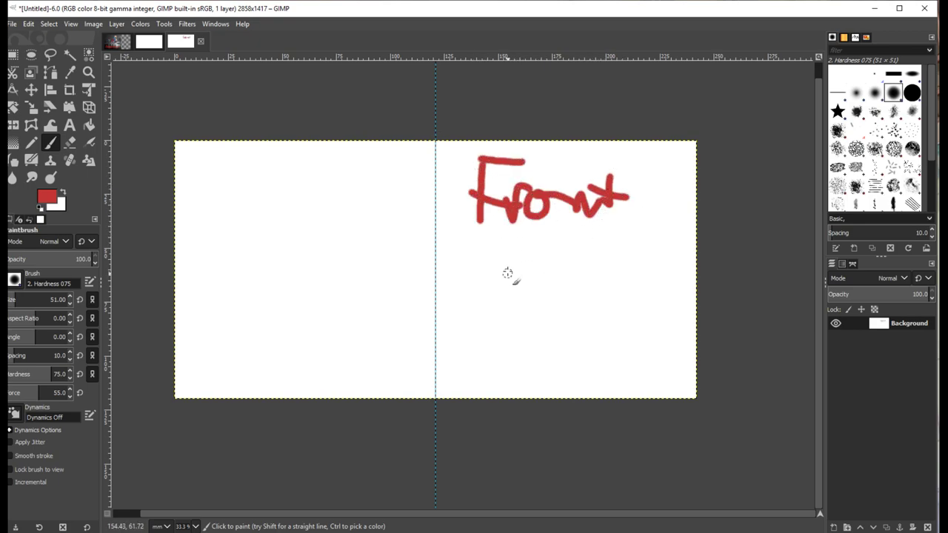
mouse_move(511, 251)
mouse_down()
mouse_move(526, 277)
mouse_move(568, 291)
mouse_move(591, 271)
mouse_move(679, 271)
mouse_up()
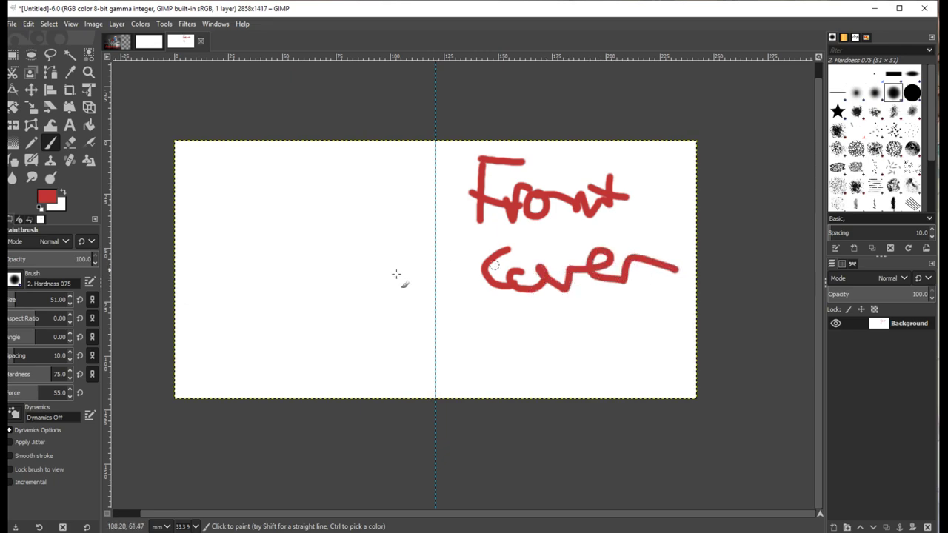
mouse_move(200, 174)
mouse_down()
mouse_move(236, 222)
mouse_move(211, 221)
mouse_up()
mouse_move(244, 200)
mouse_down()
mouse_move(235, 215)
mouse_move(291, 201)
mouse_move(355, 219)
mouse_up()
mouse_move(237, 252)
mouse_down()
mouse_move(201, 282)
mouse_move(263, 280)
mouse_move(319, 295)
mouse_move(371, 277)
mouse_up()
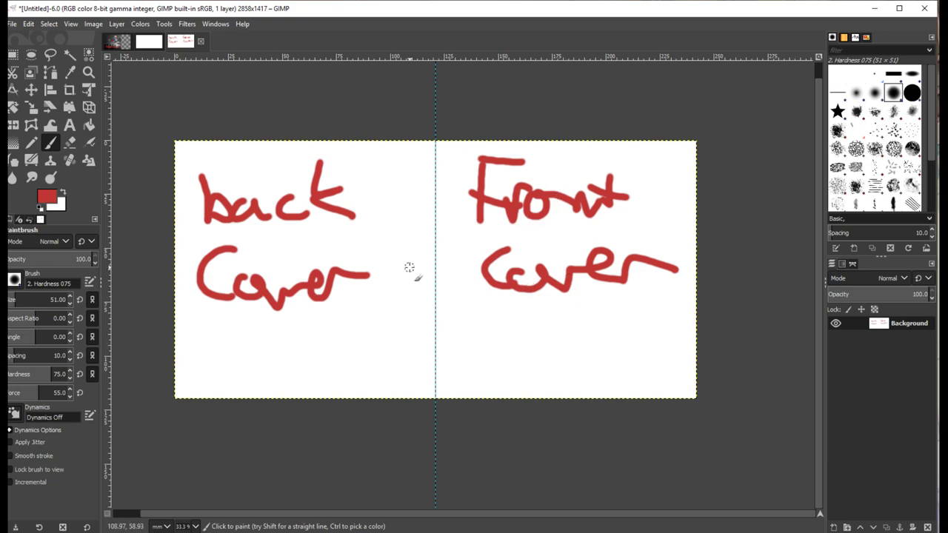
Undo the labels and pull a horizontal guide down to about 58.42 mm.
key(ctrl+z)
key(ctrl+z)
key(ctrl+z)
key(ctrl+z)
key(ctrl+z)
key(ctrl+z)
key(ctrl+z)
key(ctrl+z)
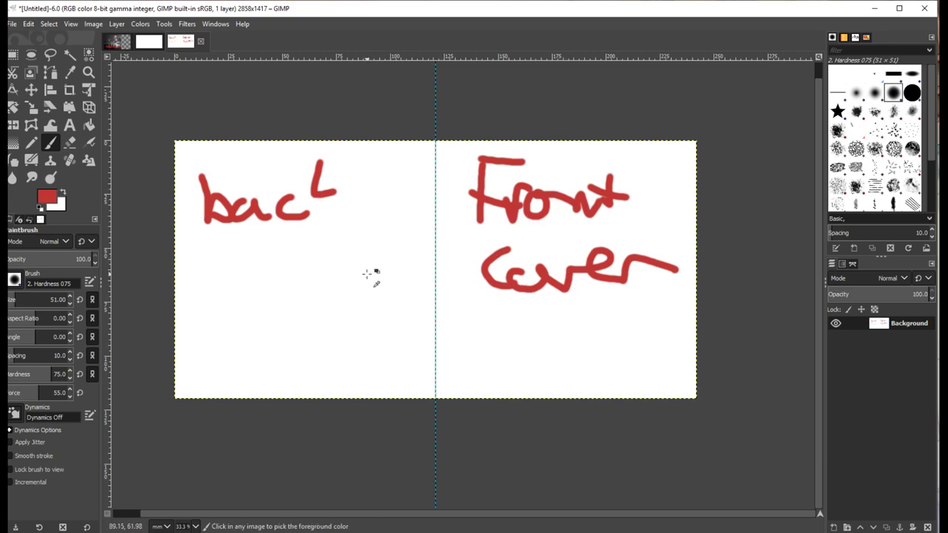
key(ctrl+z)
key(ctrl+z)
key(ctrl+z)
key(ctrl+z)
key(ctrl+z)
key(ctrl+z)
key(ctrl+z)
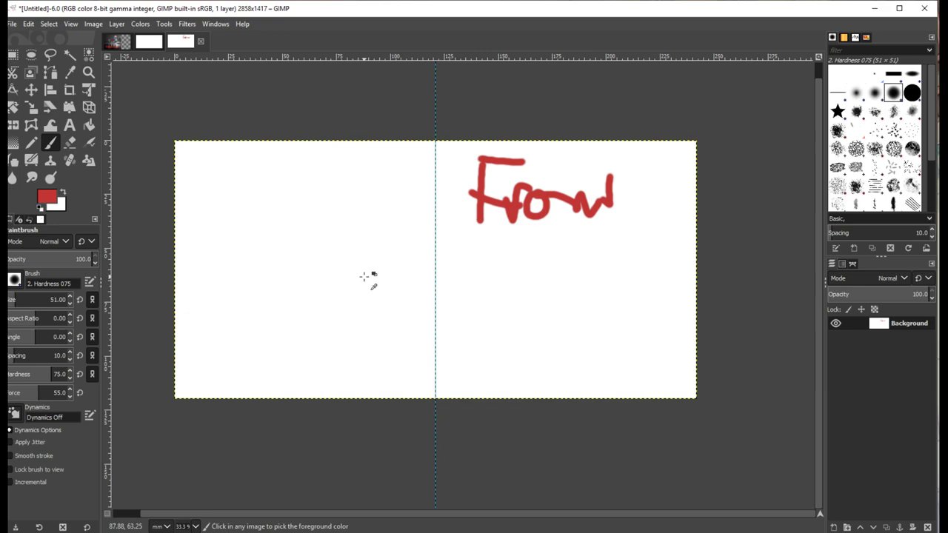
key(ctrl+z)
key(ctrl+z)
key(ctrl+z)
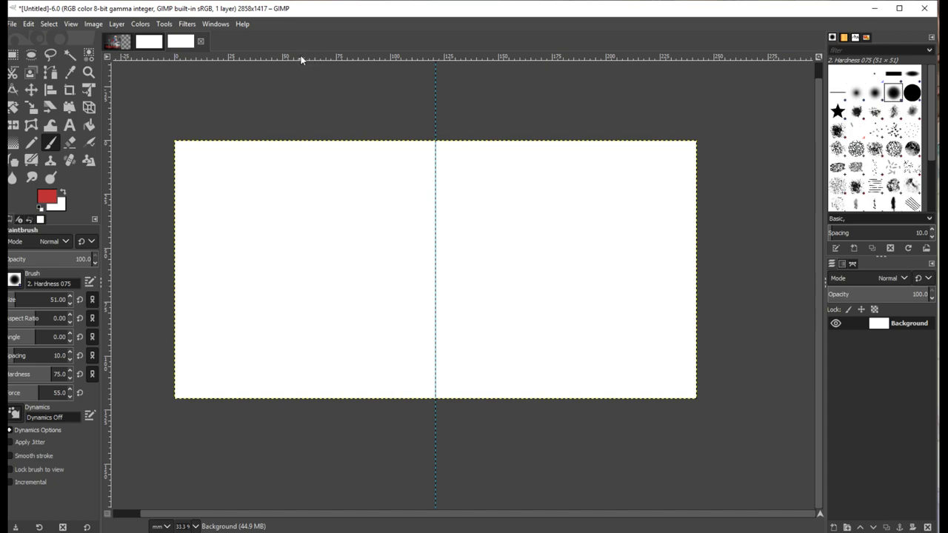
drag(302, 58, 332, 269)
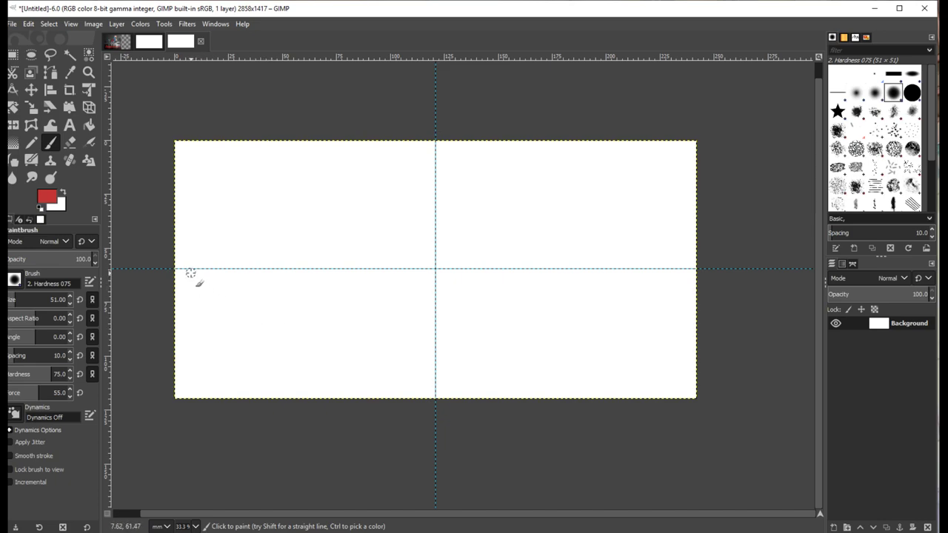
Select the Eraser and remove the horizontal guide, keeping only the centre guide.
click(68, 144)
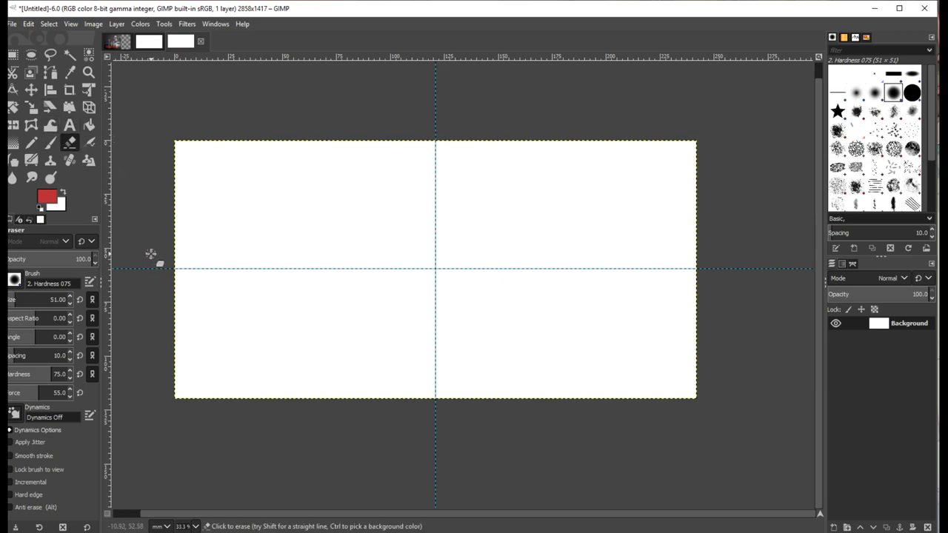
key(ctrl+z)
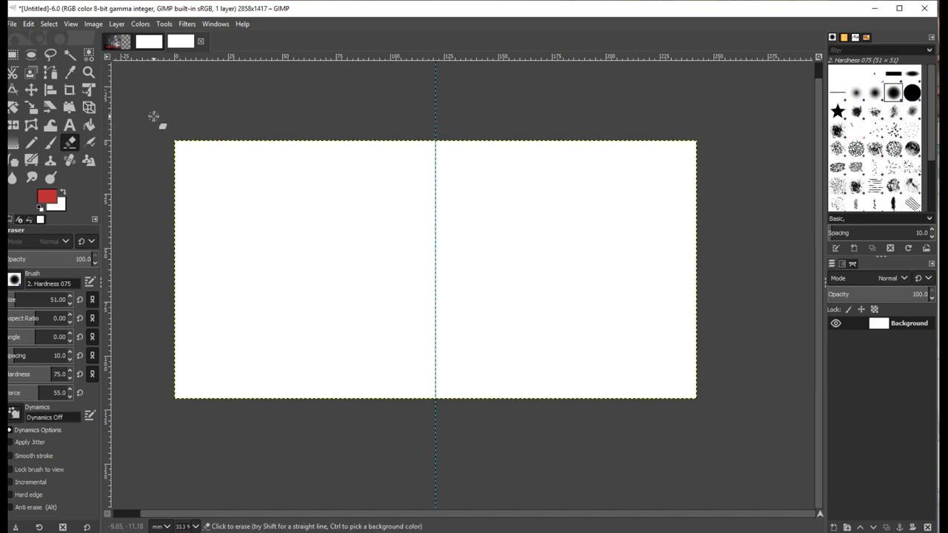
click(36, 94)
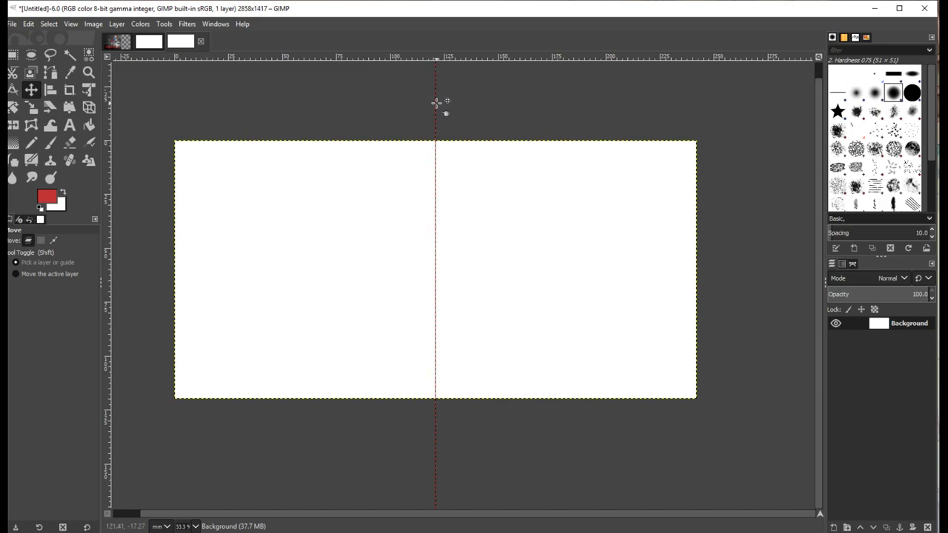
drag(436, 102, 104, 117)
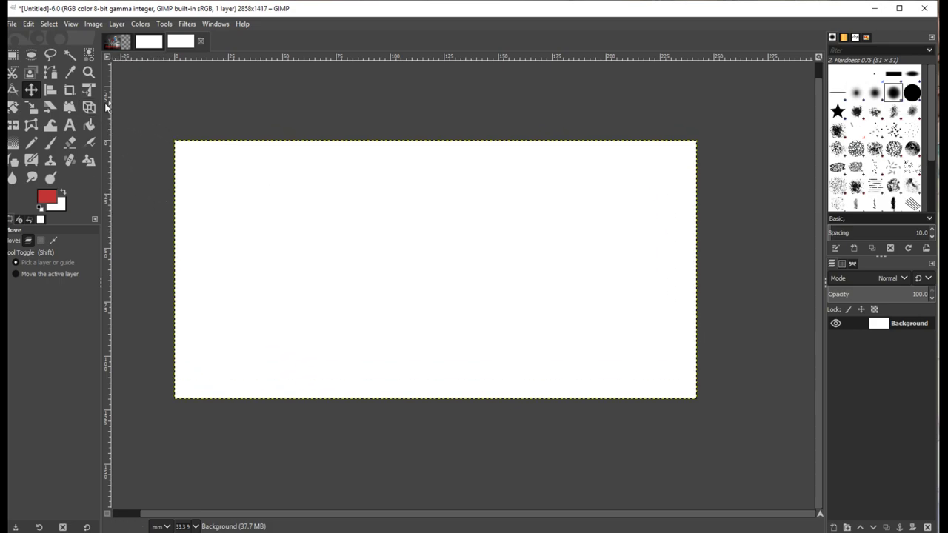
drag(108, 110, 435, 119)
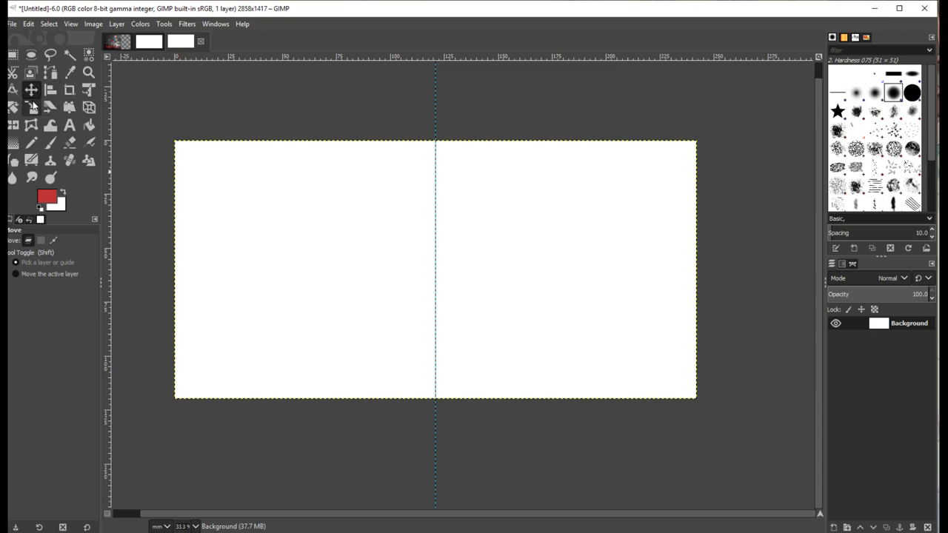
click(30, 92)
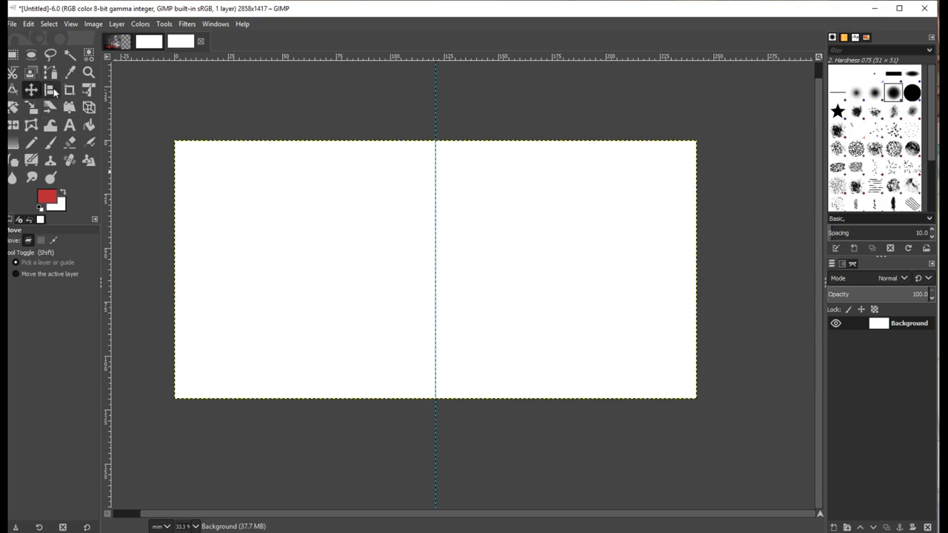
Switch to the Pencil and write a red 'hello', undoing a stray o.
click(30, 143)
mouse_move(197, 164)
mouse_down()
mouse_move(198, 219)
mouse_move(200, 199)
mouse_move(222, 215)
mouse_move(242, 201)
mouse_move(253, 221)
mouse_move(263, 197)
mouse_up()
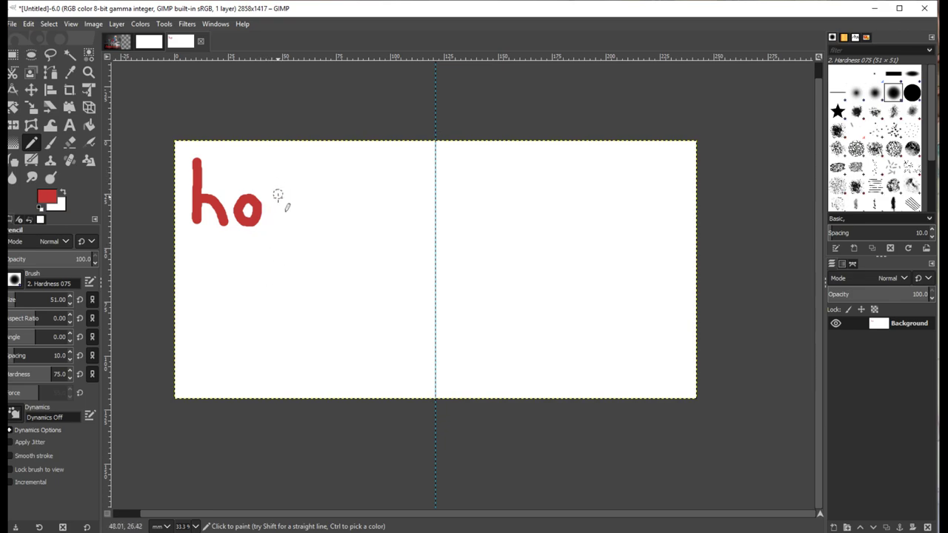
key(ctrl)
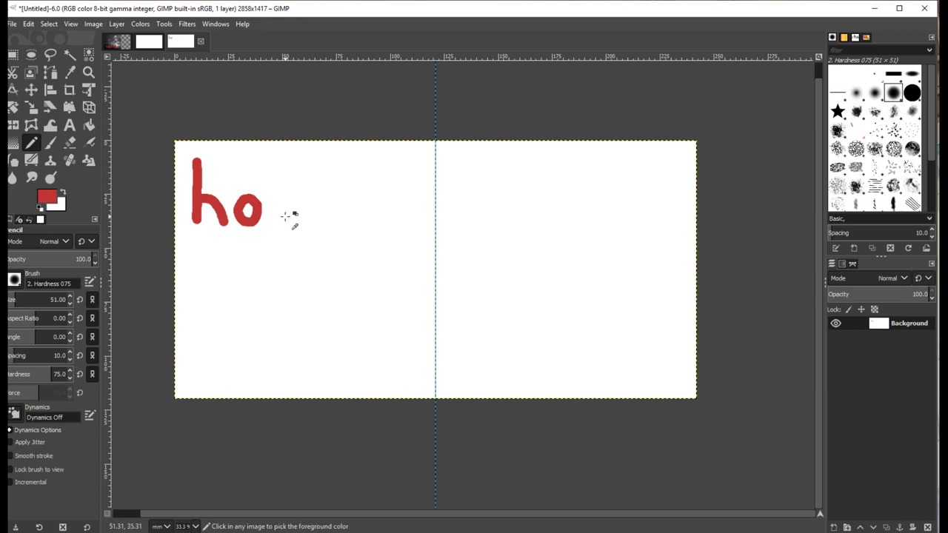
key(ctrl+z)
mouse_move(231, 211)
mouse_down()
mouse_move(264, 198)
mouse_move(232, 216)
mouse_move(268, 222)
mouse_up()
mouse_move(289, 160)
mouse_down()
mouse_move(289, 220)
mouse_move(322, 216)
mouse_up()
drag(364, 174, 362, 176)
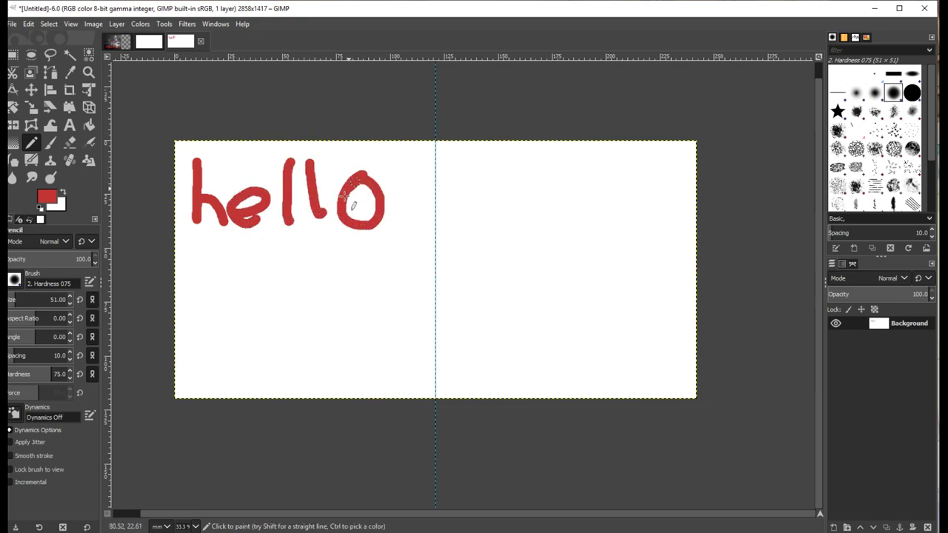
Write a second red 'hello' beneath the first and lower the brush size to 22.
mouse_move(199, 259)
mouse_down()
mouse_move(202, 339)
mouse_move(203, 313)
mouse_move(224, 315)
mouse_move(234, 335)
mouse_move(271, 302)
mouse_move(245, 315)
mouse_move(274, 338)
mouse_up()
mouse_move(283, 251)
mouse_down()
mouse_move(285, 321)
mouse_move(305, 259)
mouse_move(322, 338)
mouse_up()
mouse_move(342, 282)
mouse_down()
mouse_move(354, 318)
mouse_move(350, 281)
mouse_up()
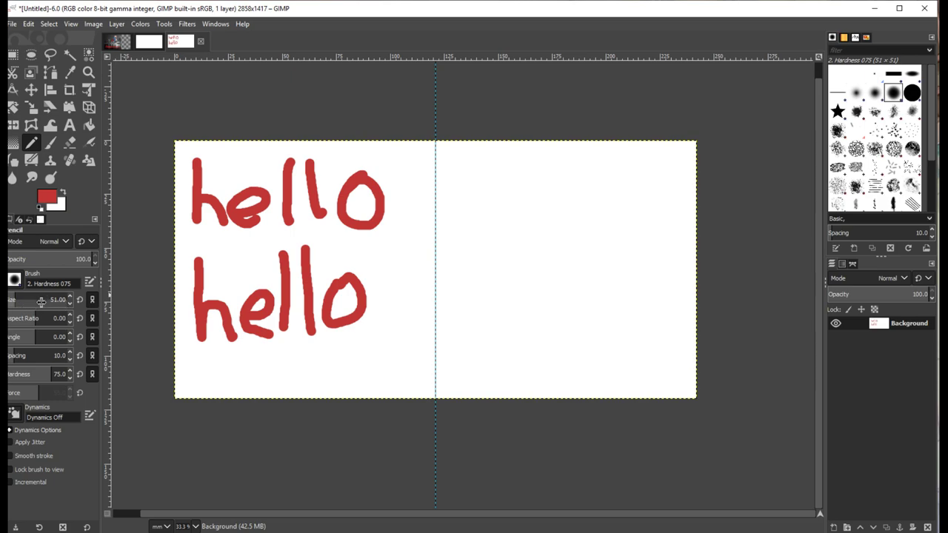
scroll(12, 300, down, 6)
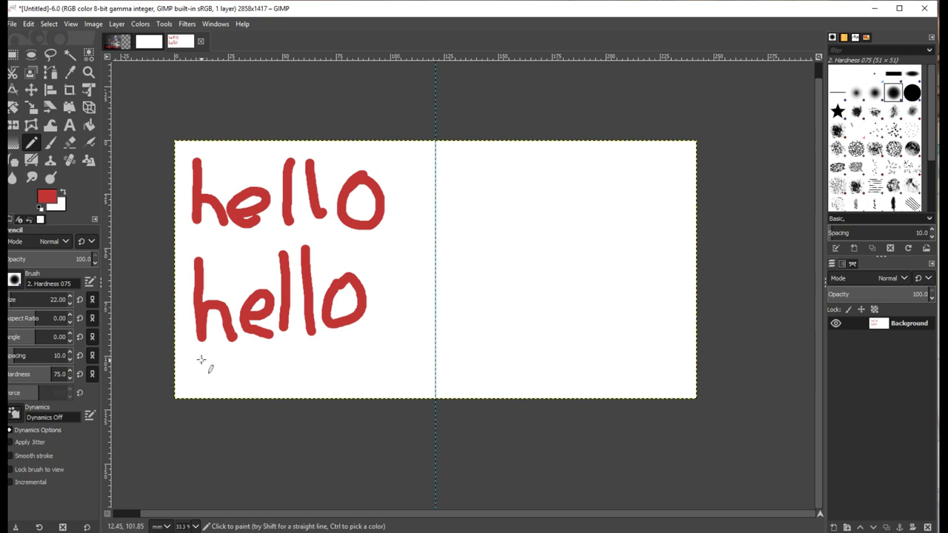
Write 'thinner', paint a large red blob, then a tiny 'hello' at size 4.
mouse_move(201, 358)
mouse_down()
mouse_move(200, 384)
mouse_move(211, 366)
mouse_move(212, 385)
mouse_move(223, 369)
mouse_move(257, 385)
mouse_move(265, 365)
mouse_move(299, 377)
mouse_move(325, 358)
mouse_up()
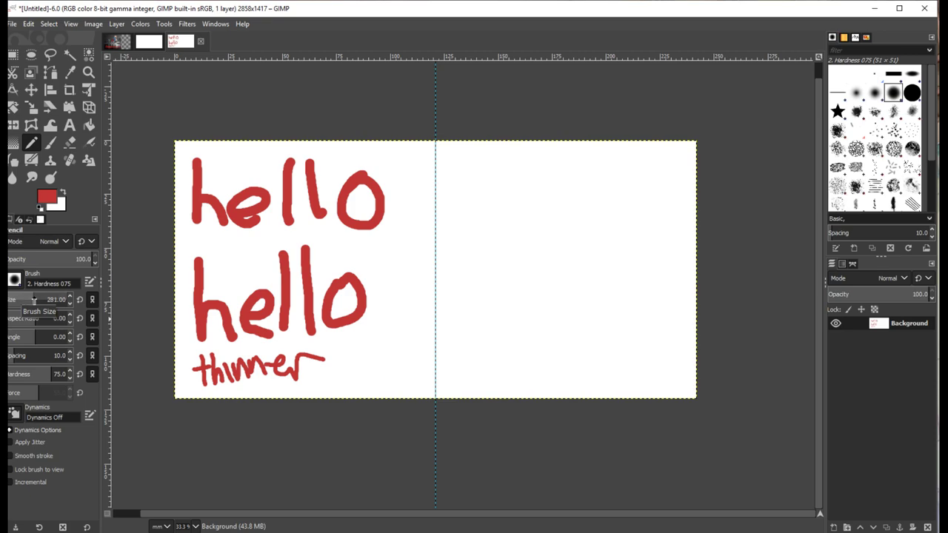
drag(385, 255, 385, 331)
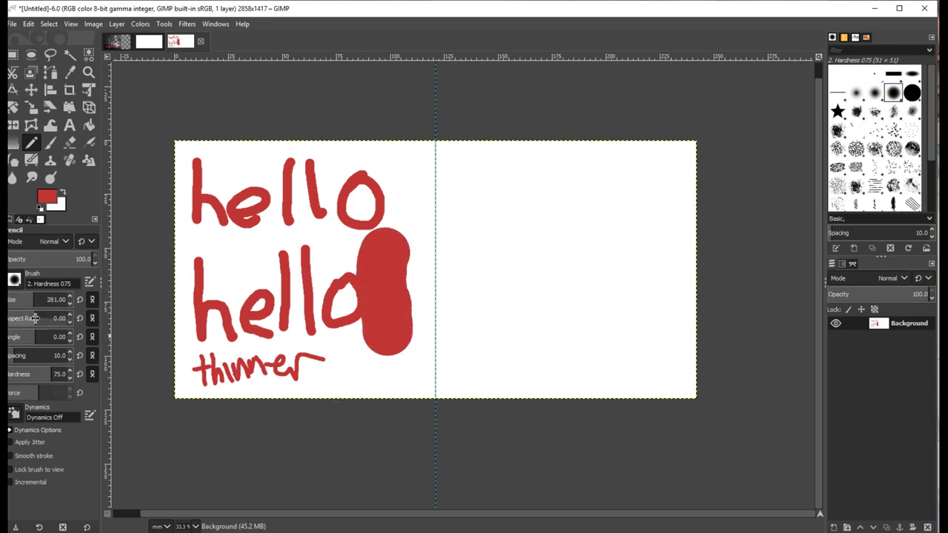
drag(10, 299, 9, 299)
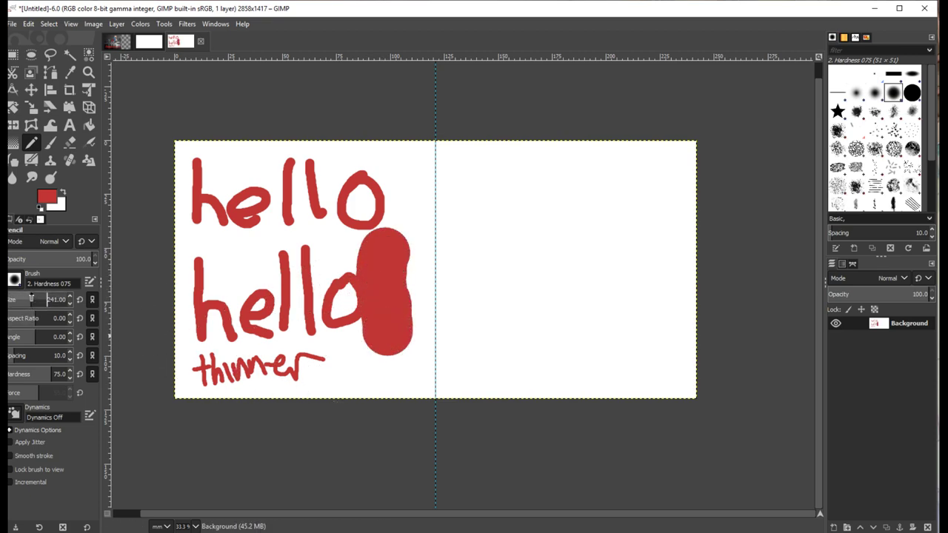
drag(222, 239, 220, 258)
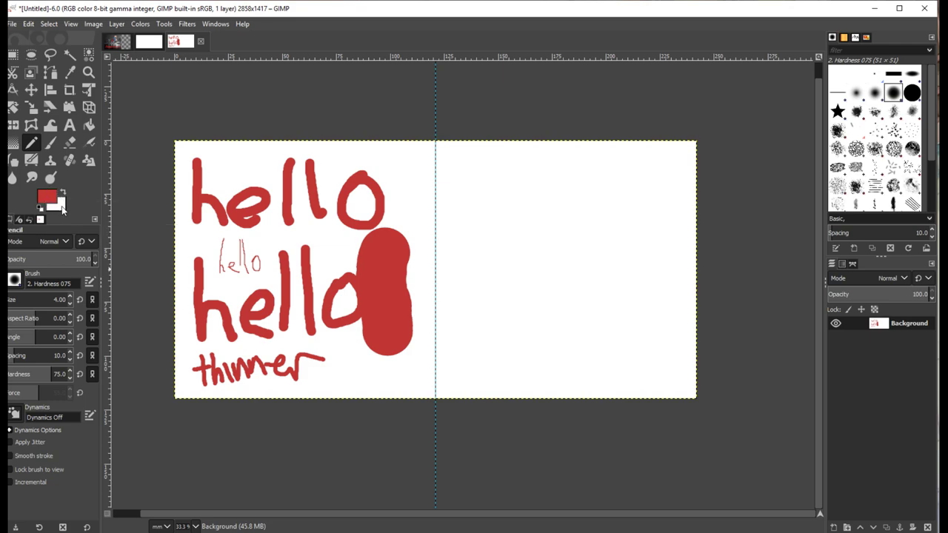
Try darker red, bright green, orange and pink-magenta shades in the foreground colour chooser.
click(48, 199)
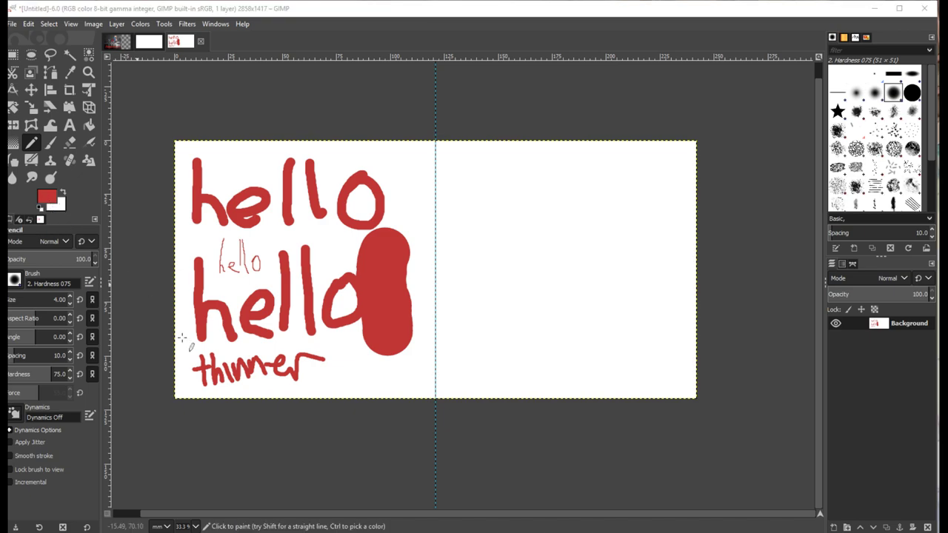
drag(345, 485, 315, 138)
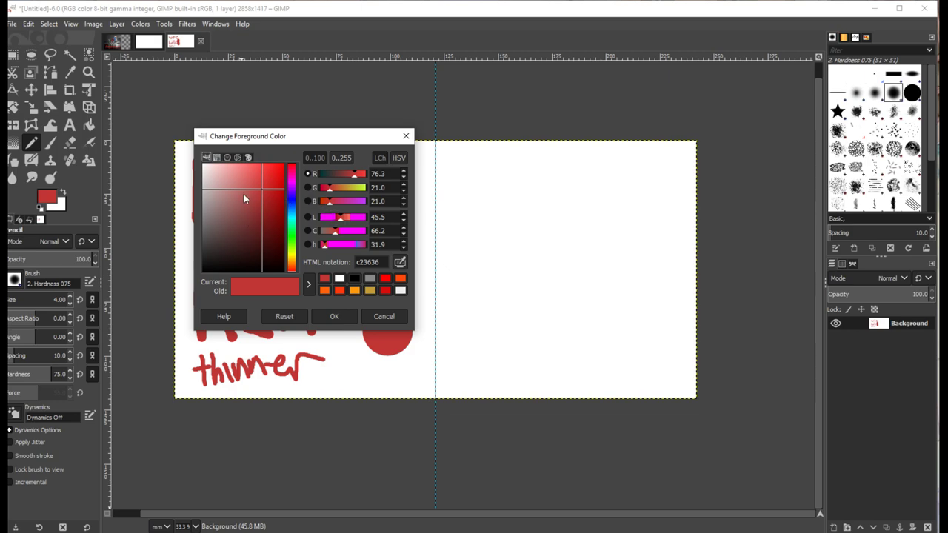
drag(243, 199, 293, 240)
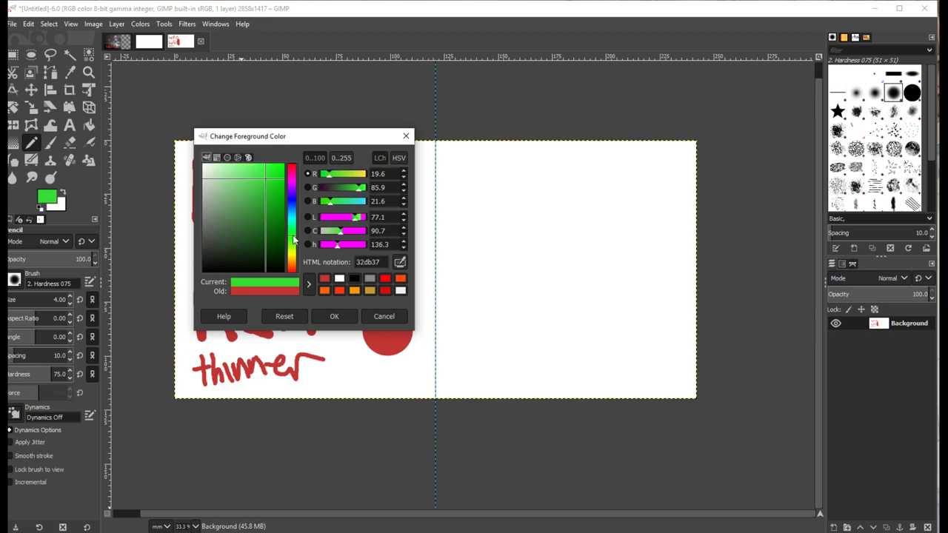
drag(265, 183, 271, 189)
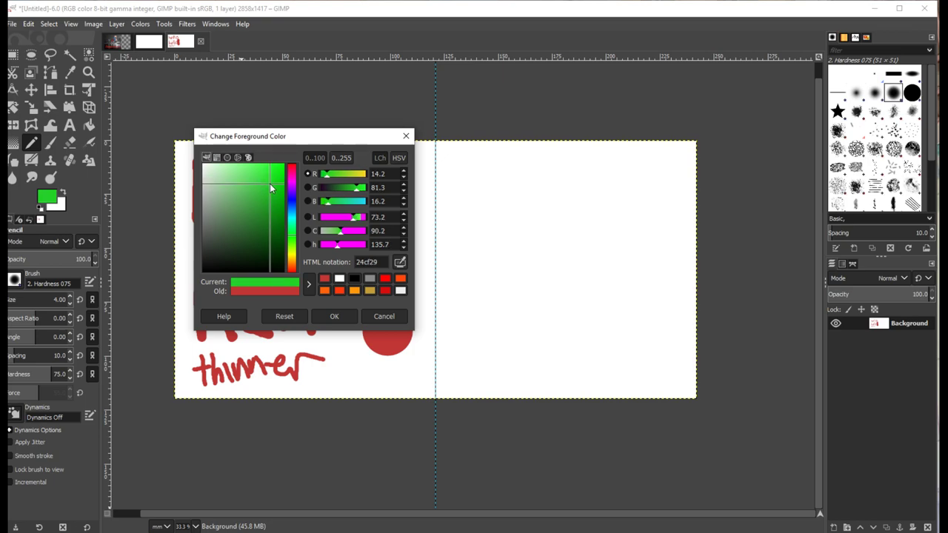
click(238, 158)
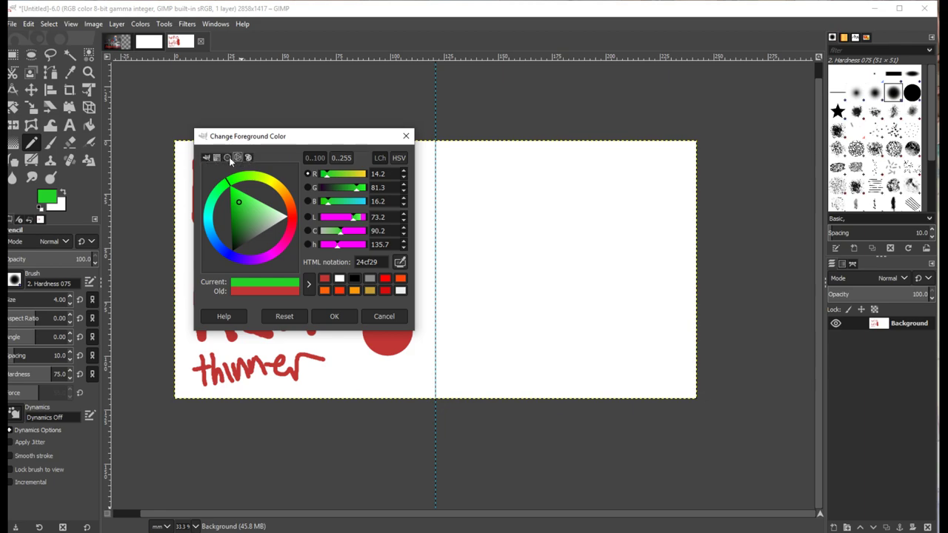
mouse_move(231, 191)
mouse_down()
mouse_move(258, 176)
mouse_move(278, 204)
mouse_move(229, 194)
mouse_up()
mouse_move(292, 203)
mouse_down()
mouse_move(294, 246)
mouse_move(269, 220)
mouse_move(281, 238)
mouse_up()
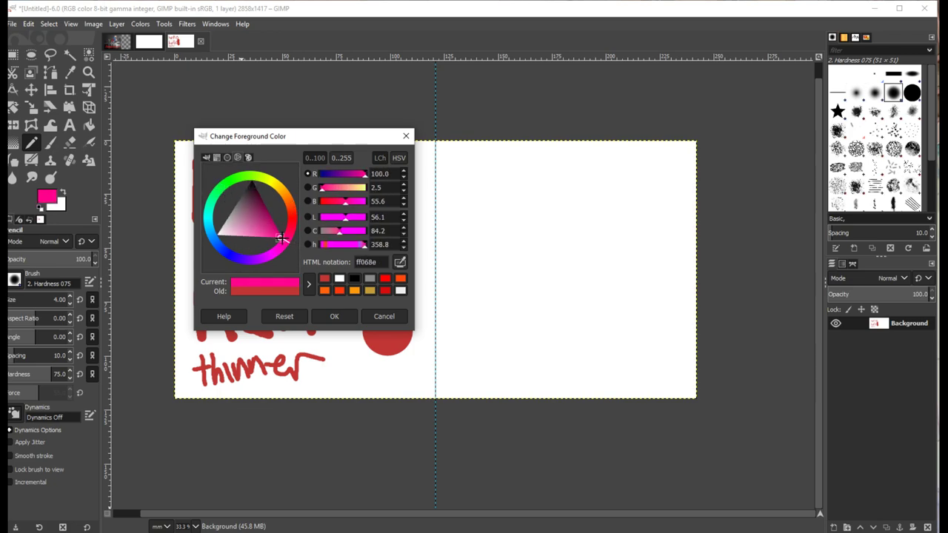
Browse the square, CMYK and palette selectors, then set the foreground to blue 2439de.
click(228, 158)
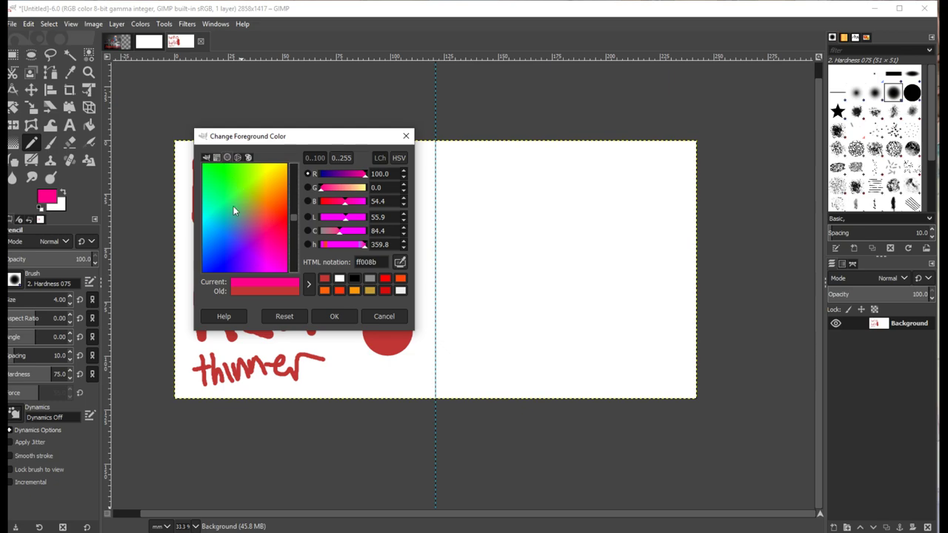
click(217, 157)
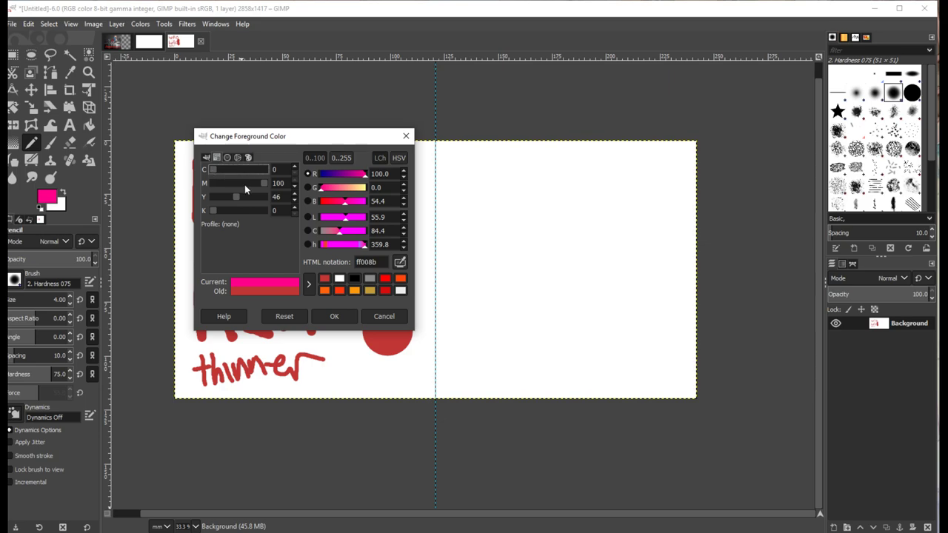
click(248, 158)
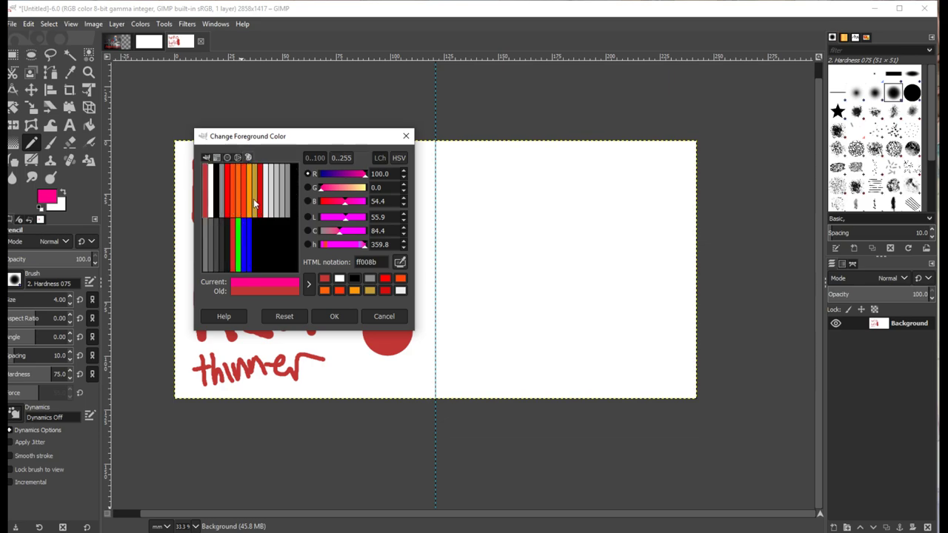
click(238, 157)
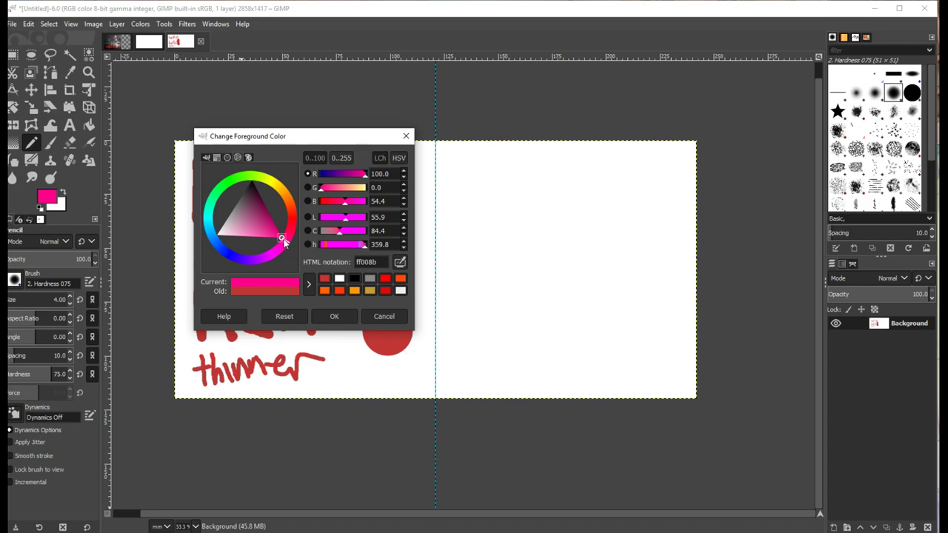
drag(284, 243, 236, 236)
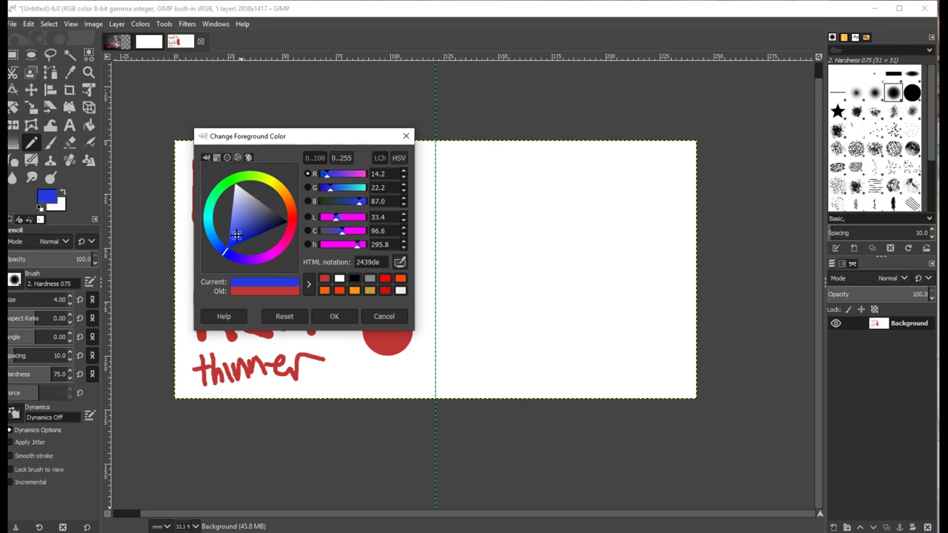
click(332, 318)
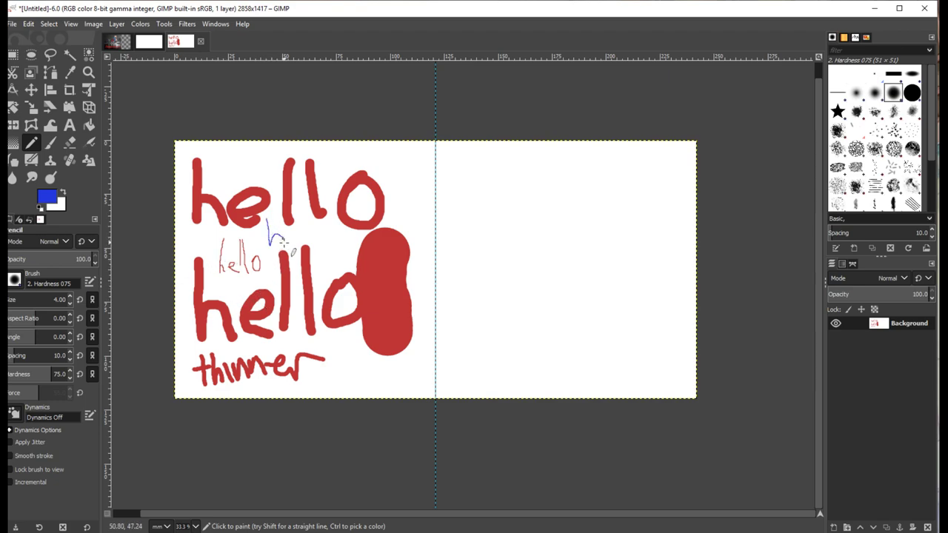
Finish writing 'blue' in thin pencil strokes between the two hellos, ending with the e.
drag(318, 240, 351, 242)
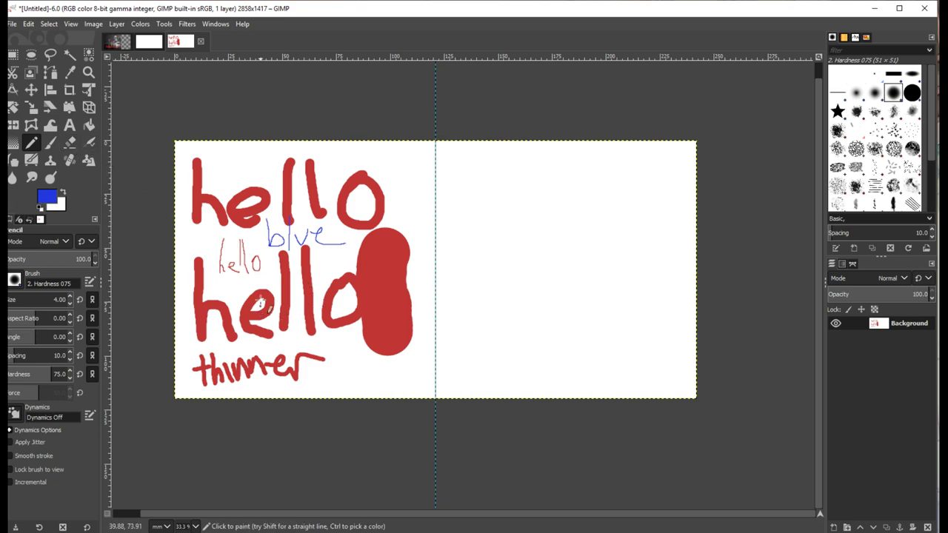
Scribble white eraser streaks into the red blob right of the lower hello.
click(70, 143)
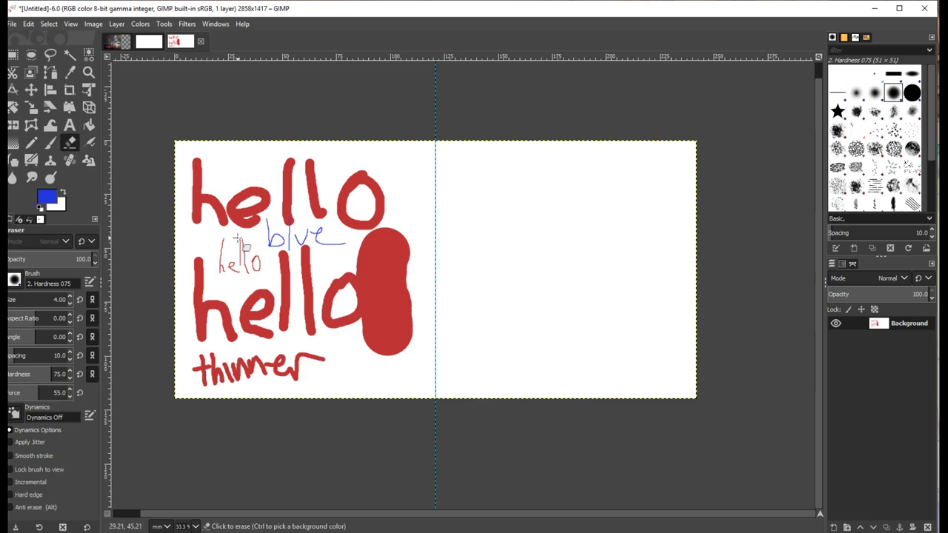
mouse_move(373, 248)
mouse_down()
mouse_move(376, 274)
mouse_move(380, 254)
mouse_move(389, 254)
mouse_move(383, 301)
mouse_up()
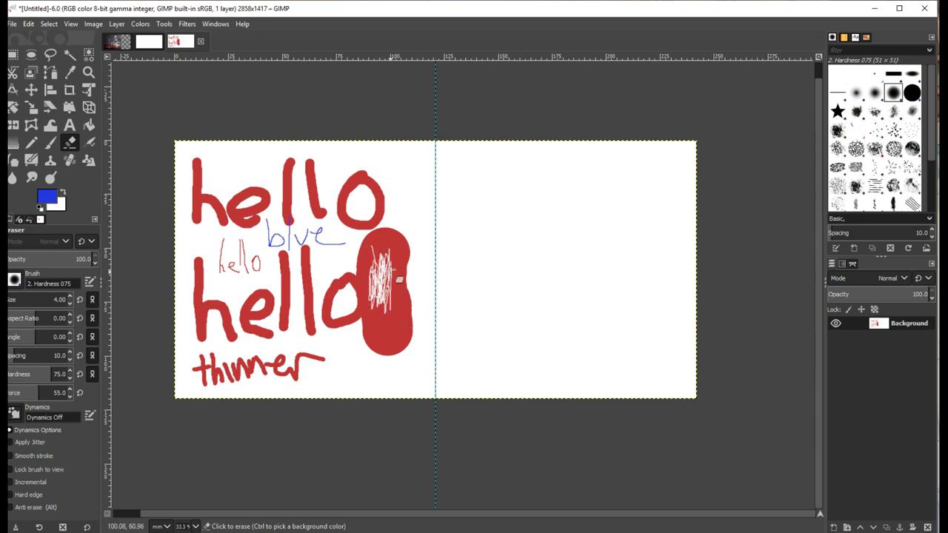
drag(392, 258, 398, 262)
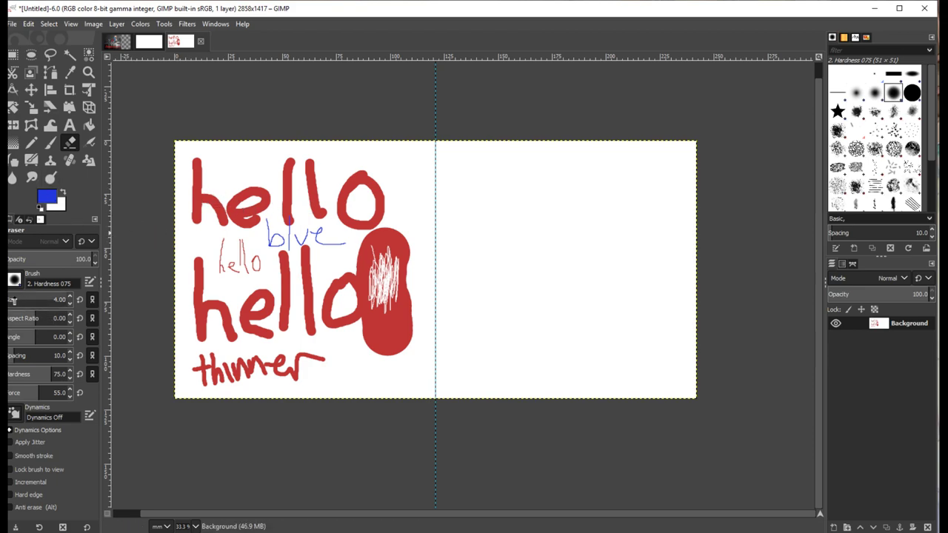
Enlarge the eraser, make its edge fully hard, and erase most of the lower hello.
scroll(13, 300, up, 5)
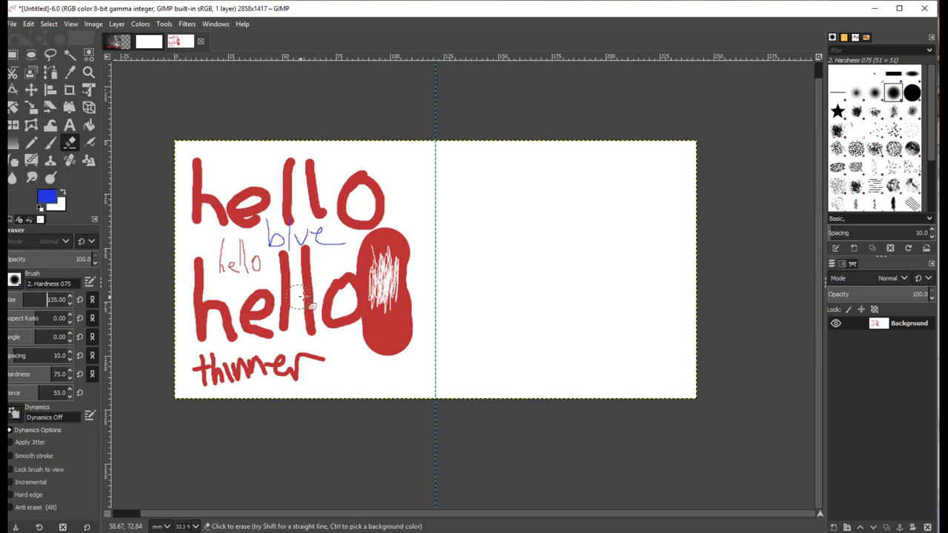
mouse_move(302, 248)
mouse_down()
mouse_move(312, 316)
mouse_move(297, 251)
mouse_move(311, 316)
mouse_move(334, 315)
mouse_move(334, 288)
mouse_move(360, 236)
mouse_move(375, 318)
mouse_move(382, 220)
mouse_move(399, 231)
mouse_move(403, 350)
mouse_move(371, 308)
mouse_move(343, 330)
mouse_move(315, 333)
mouse_move(272, 375)
mouse_move(322, 371)
mouse_move(268, 374)
mouse_move(205, 358)
mouse_move(200, 376)
mouse_move(223, 384)
mouse_move(247, 372)
mouse_move(243, 357)
mouse_move(191, 349)
mouse_move(303, 324)
mouse_move(310, 312)
mouse_move(286, 316)
mouse_move(272, 345)
mouse_up()
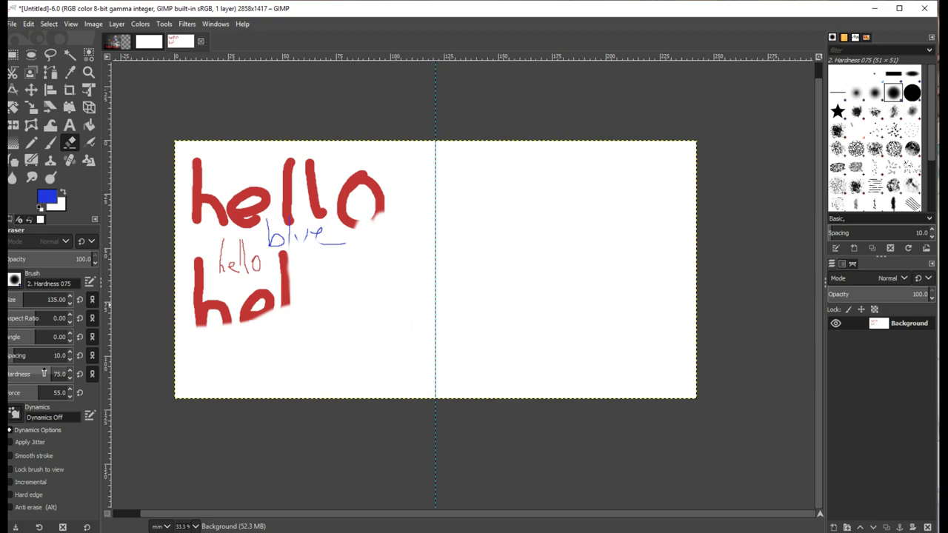
drag(44, 374, 71, 374)
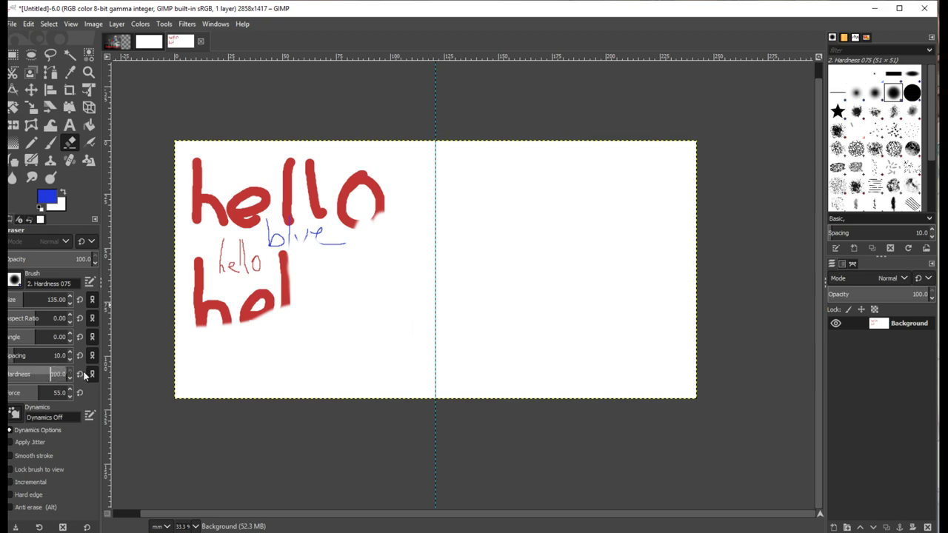
mouse_move(299, 302)
mouse_down()
mouse_move(248, 322)
mouse_move(286, 297)
mouse_move(279, 290)
mouse_up()
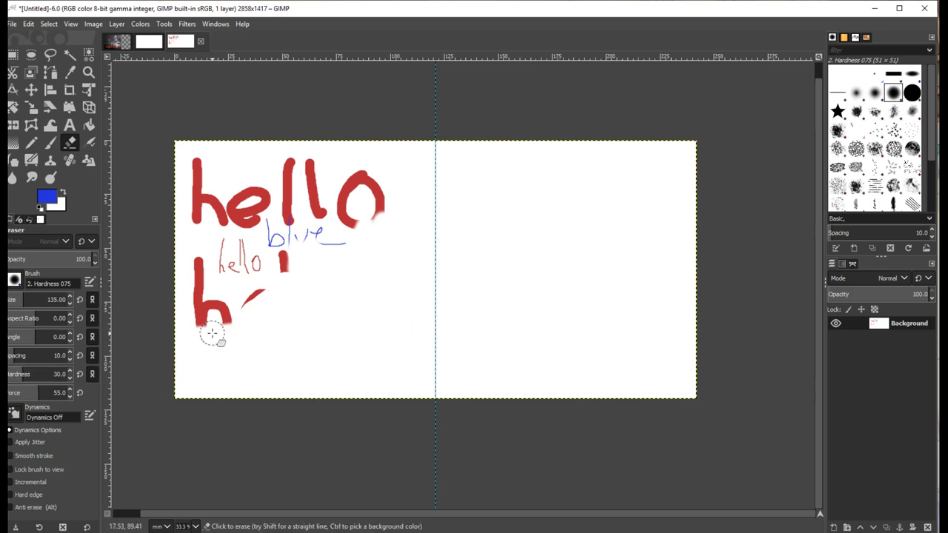
mouse_move(198, 333)
mouse_down()
mouse_move(235, 325)
mouse_move(247, 313)
mouse_move(206, 325)
mouse_move(235, 318)
mouse_move(212, 320)
mouse_up()
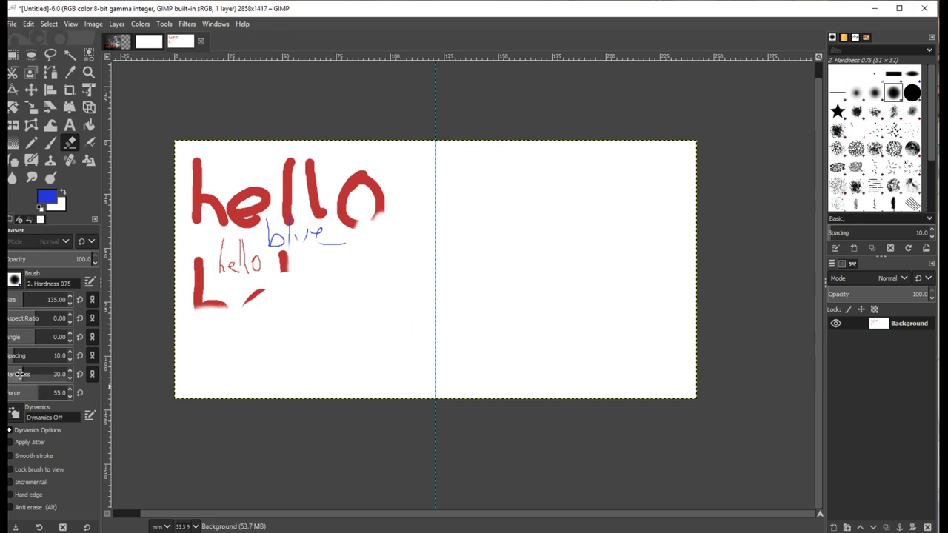
At eraser hardness 63, wipe out the remaining fragments and the whole upper hello.
drag(26, 374, 50, 374)
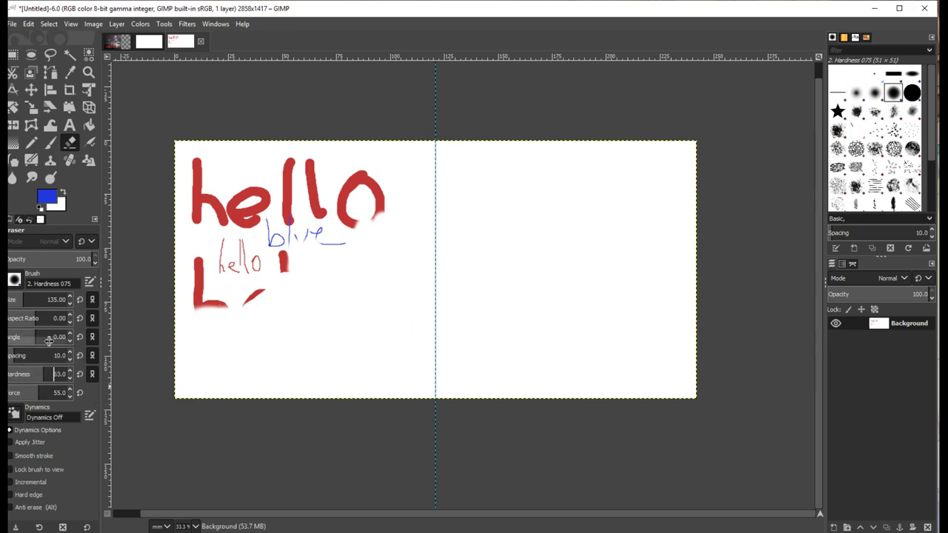
mouse_move(214, 334)
mouse_down()
mouse_move(217, 307)
mouse_move(254, 290)
mouse_move(229, 303)
mouse_move(190, 262)
mouse_move(294, 265)
mouse_move(235, 249)
mouse_move(329, 239)
mouse_move(358, 199)
mouse_up()
mouse_move(252, 217)
mouse_down()
mouse_move(323, 208)
mouse_move(226, 190)
mouse_move(194, 220)
mouse_move(198, 201)
mouse_move(300, 175)
mouse_move(355, 177)
mouse_move(305, 186)
mouse_move(368, 193)
mouse_move(374, 174)
mouse_move(377, 215)
mouse_up()
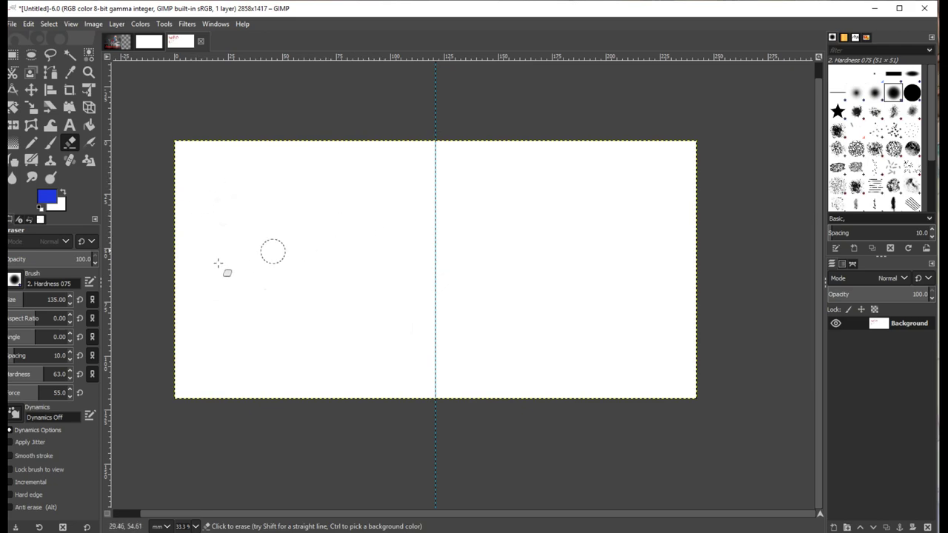
Paint a blue loop on the left half with the Paintbrush.
click(48, 143)
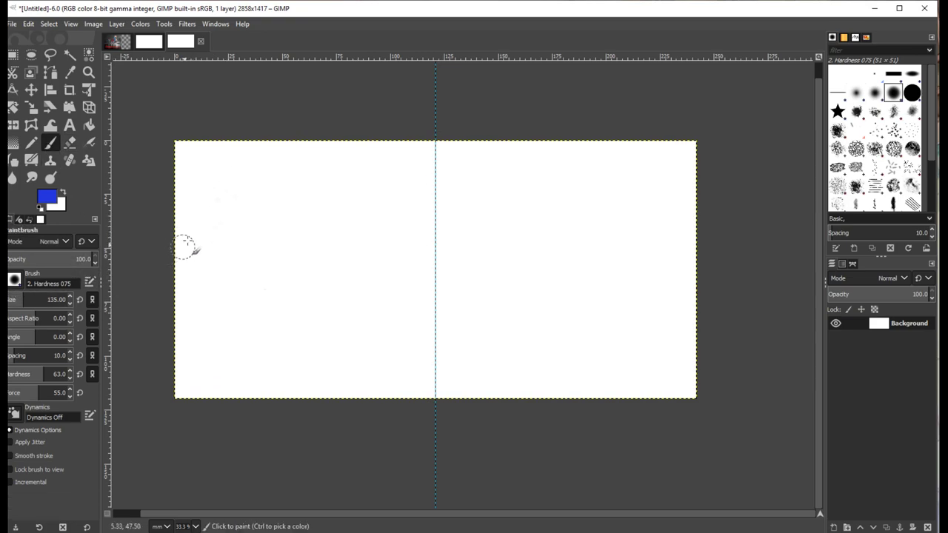
mouse_move(213, 189)
mouse_down()
mouse_move(252, 226)
mouse_move(324, 205)
mouse_move(236, 310)
mouse_up()
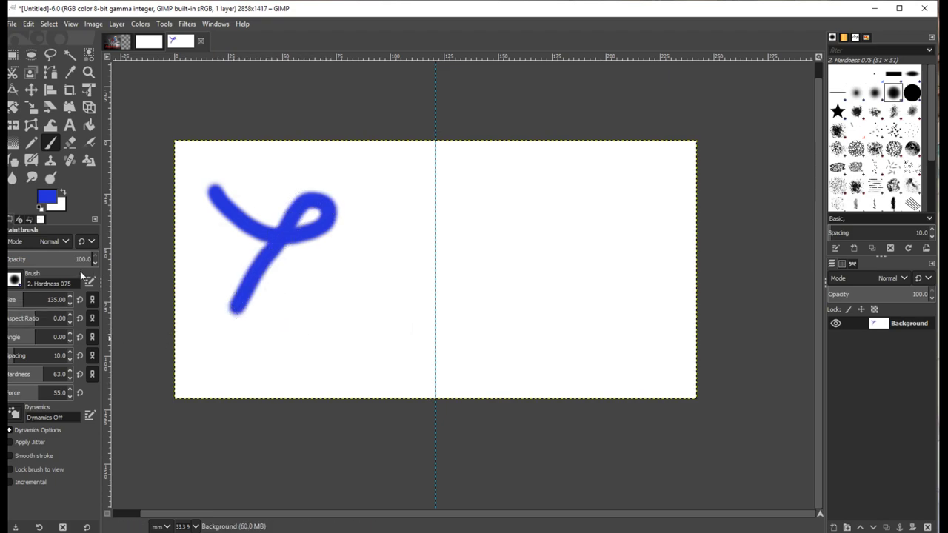
click(34, 143)
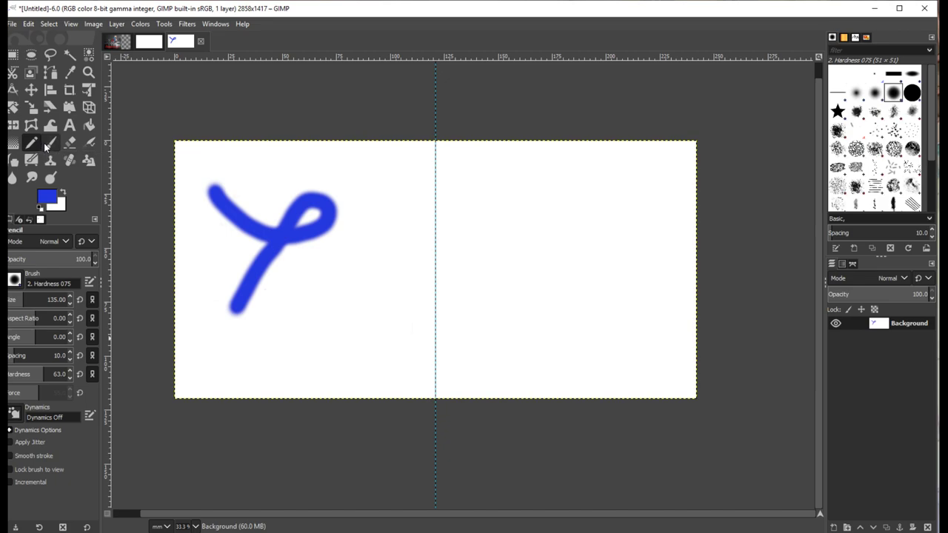
click(50, 143)
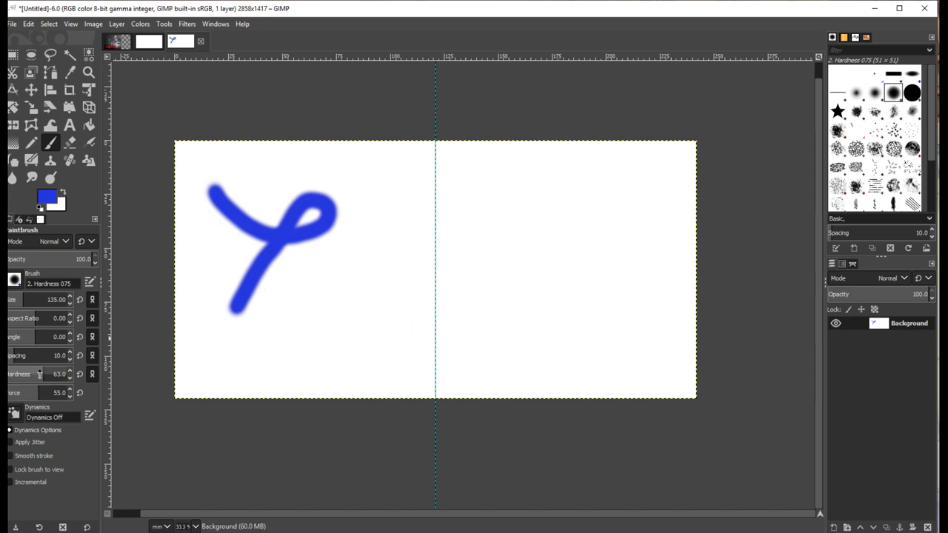
Lower brush hardness to 24 and paint soft blue strokes and a bottom-left blue patch.
mouse_move(39, 374)
mouse_down()
mouse_move(19, 374)
mouse_move(20, 393)
mouse_up()
mouse_move(217, 330)
mouse_down()
mouse_move(257, 344)
mouse_move(289, 339)
mouse_move(302, 311)
mouse_move(281, 329)
mouse_move(314, 289)
mouse_move(285, 283)
mouse_move(258, 341)
mouse_move(245, 308)
mouse_move(221, 350)
mouse_move(47, 390)
mouse_move(257, 366)
mouse_move(326, 340)
mouse_move(343, 318)
mouse_move(343, 243)
mouse_up()
click(32, 393)
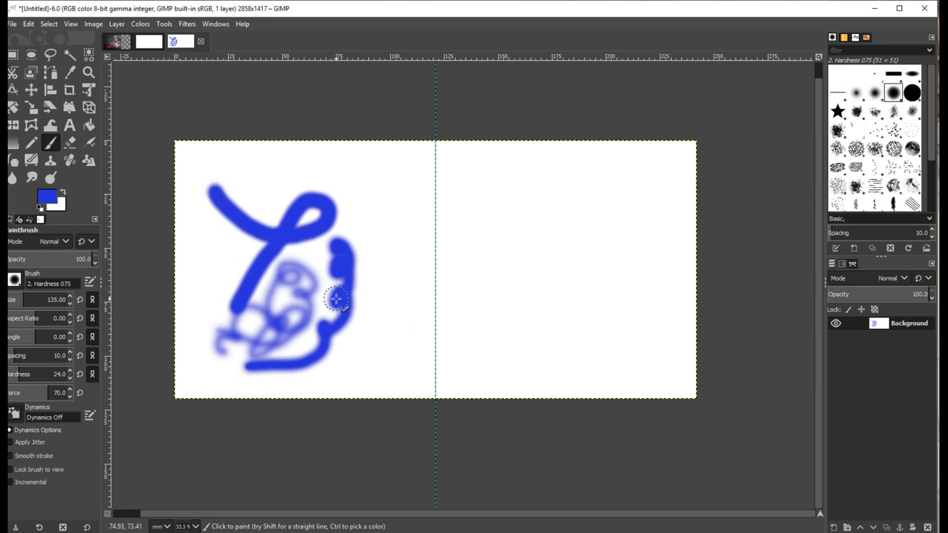
mouse_move(203, 375)
mouse_down()
mouse_move(247, 374)
mouse_move(181, 385)
mouse_move(188, 398)
mouse_move(170, 373)
mouse_move(194, 367)
mouse_move(186, 374)
mouse_move(241, 398)
mouse_move(188, 364)
mouse_move(209, 372)
mouse_move(229, 404)
mouse_move(238, 384)
mouse_move(248, 387)
mouse_move(176, 330)
mouse_move(145, 340)
mouse_move(209, 351)
mouse_up()
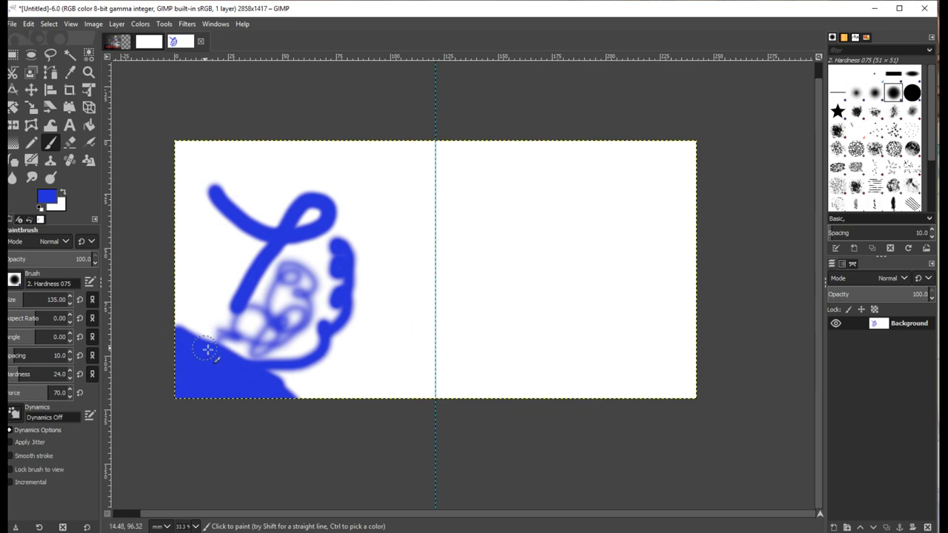
Airbrush faint blue across the top, then at size 346 and force 48 haze the left side.
click(91, 145)
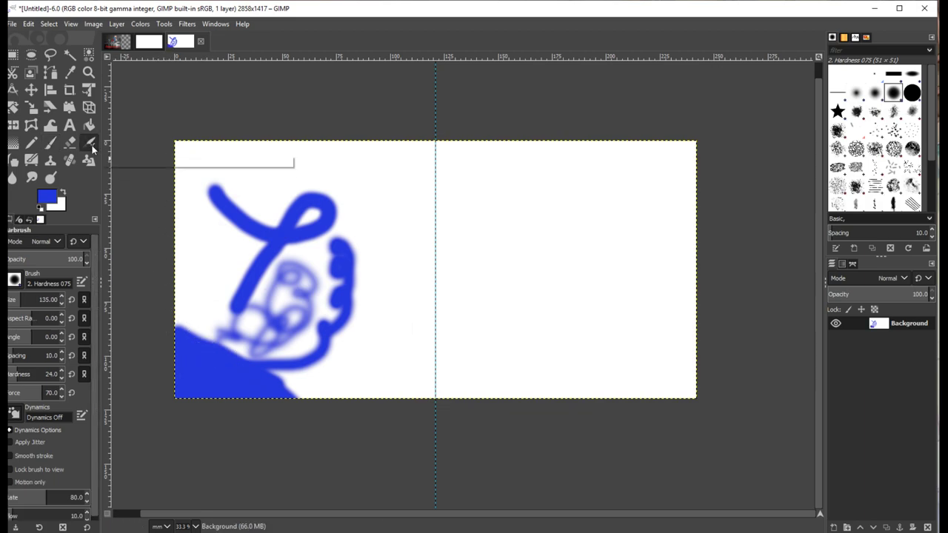
mouse_move(240, 158)
mouse_down()
mouse_move(363, 157)
mouse_move(224, 181)
mouse_move(320, 162)
mouse_move(227, 189)
mouse_move(314, 164)
mouse_move(230, 196)
mouse_move(290, 151)
mouse_move(283, 201)
mouse_move(288, 150)
mouse_move(294, 177)
mouse_move(283, 193)
mouse_move(288, 158)
mouse_move(323, 149)
mouse_move(292, 190)
mouse_move(318, 155)
mouse_move(297, 165)
mouse_move(309, 169)
mouse_move(321, 166)
mouse_up()
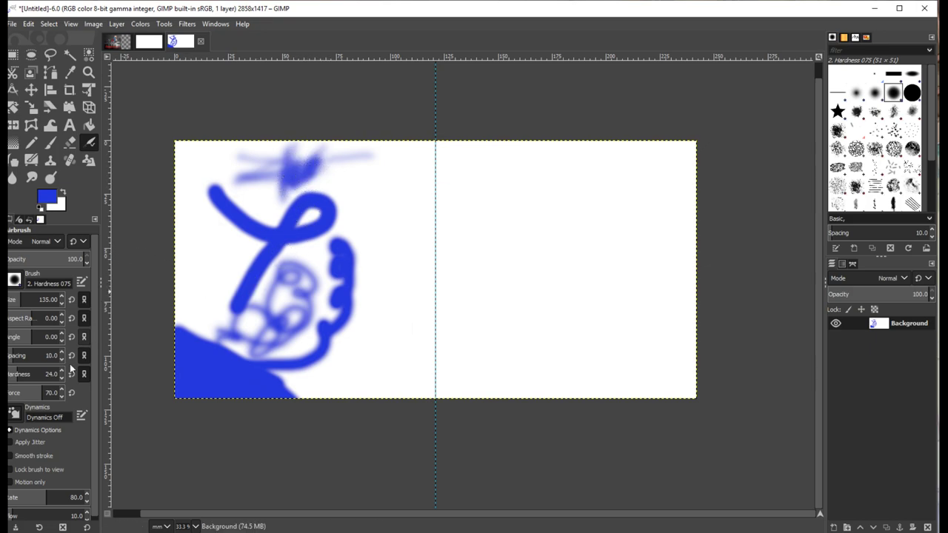
click(33, 299)
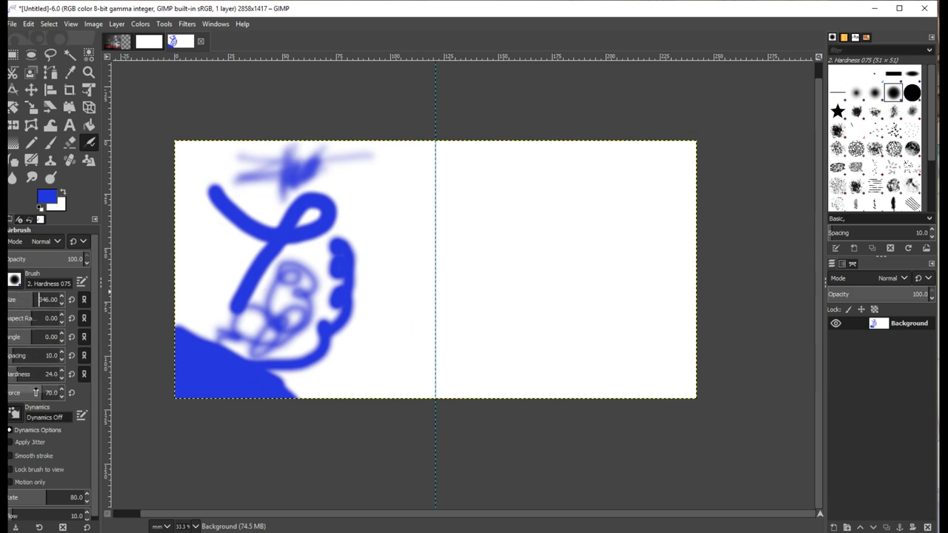
click(35, 393)
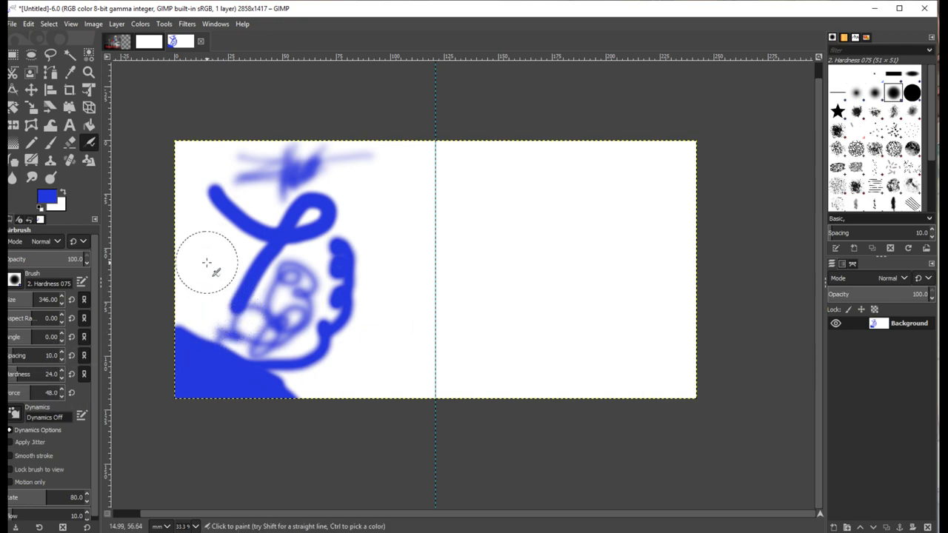
mouse_move(206, 263)
mouse_down()
mouse_move(247, 252)
mouse_move(212, 250)
mouse_move(237, 284)
mouse_move(205, 272)
mouse_move(207, 313)
mouse_move(249, 318)
mouse_move(214, 301)
mouse_move(285, 326)
mouse_move(207, 297)
mouse_up()
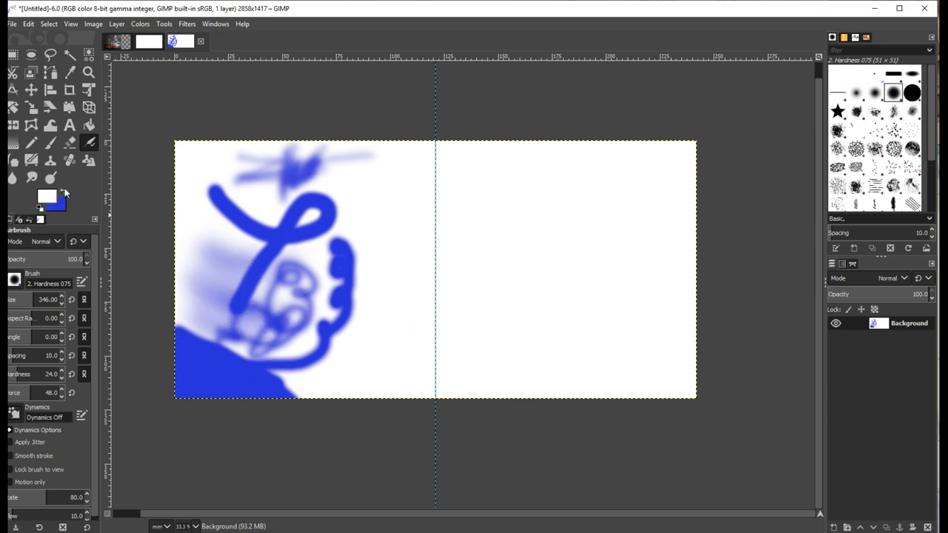
Change the foreground colour to red.
click(50, 201)
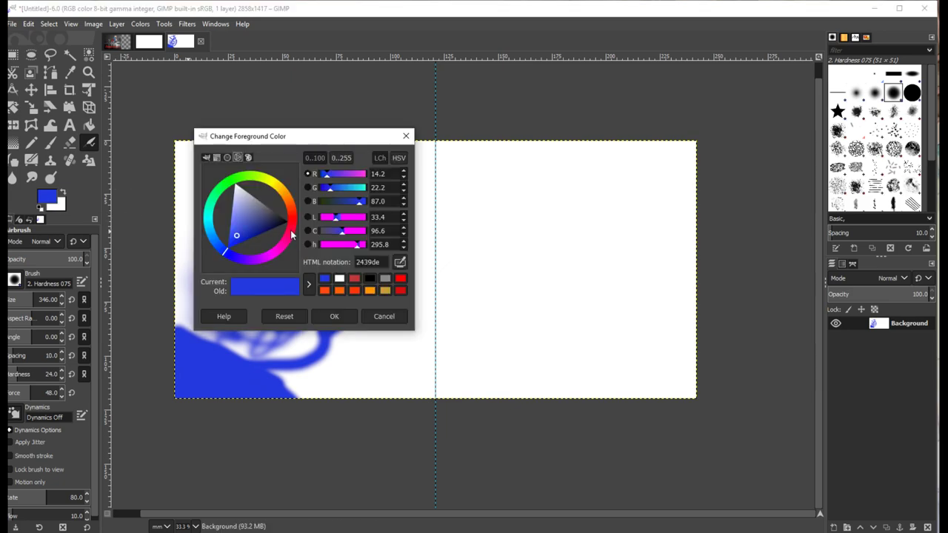
mouse_move(293, 235)
mouse_down()
mouse_move(271, 218)
mouse_move(286, 218)
mouse_up()
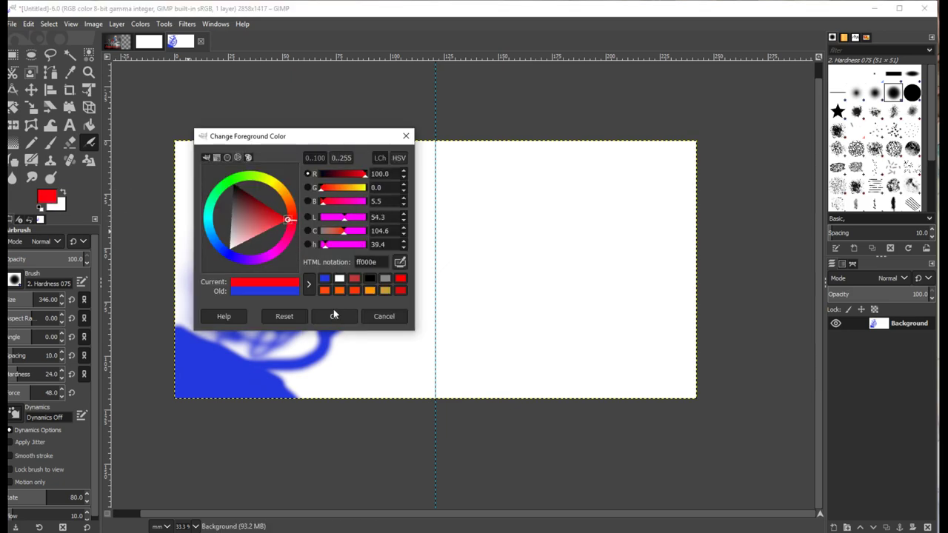
click(334, 315)
Airbrush red over the lower-left blue loops and deepen it along the bottom edge.
mouse_move(211, 275)
mouse_down()
mouse_move(255, 280)
mouse_move(213, 256)
mouse_move(245, 259)
mouse_move(222, 251)
mouse_move(276, 238)
mouse_move(225, 262)
mouse_move(310, 256)
mouse_up()
drag(243, 298, 283, 314)
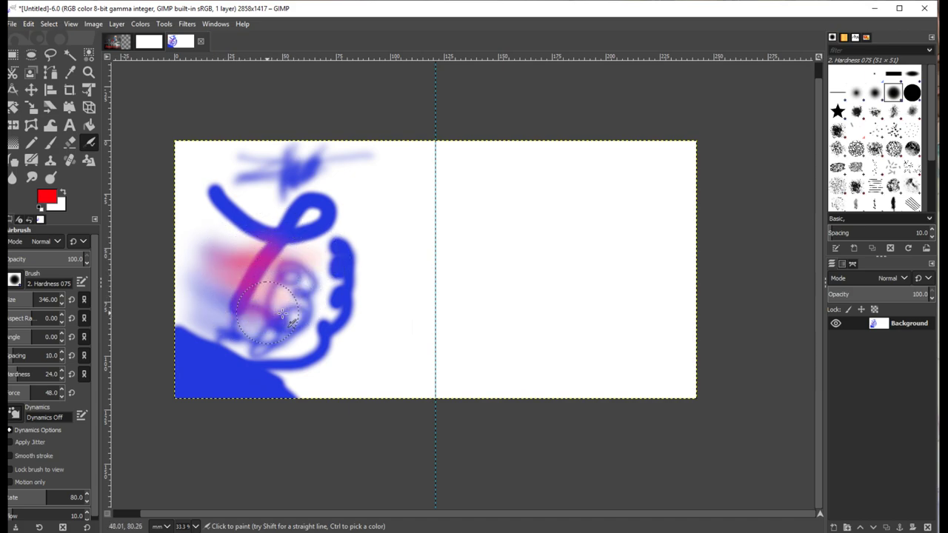
mouse_move(236, 350)
mouse_down()
mouse_move(221, 372)
mouse_move(286, 370)
mouse_move(326, 326)
mouse_move(316, 354)
mouse_move(346, 317)
mouse_move(328, 346)
mouse_move(302, 317)
mouse_move(272, 346)
mouse_move(290, 329)
mouse_move(334, 374)
mouse_up()
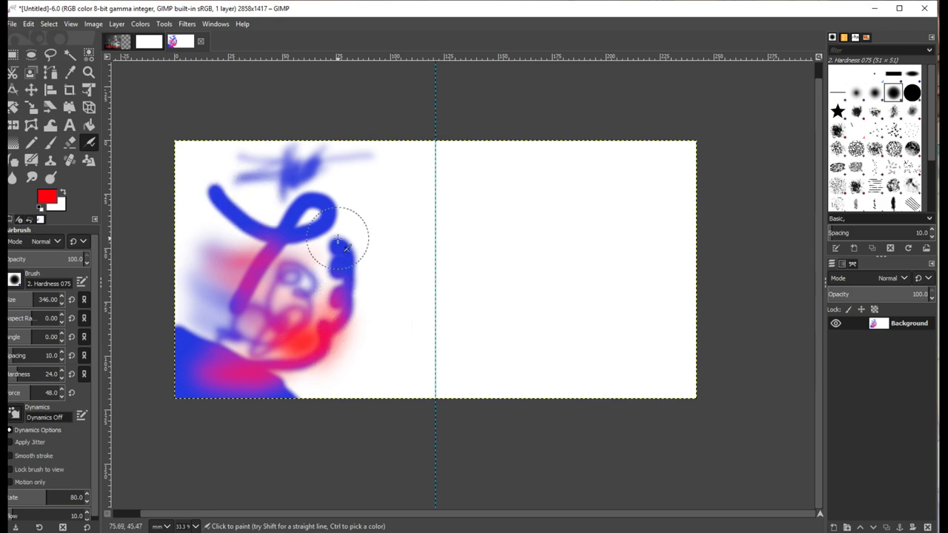
mouse_move(308, 380)
mouse_down()
mouse_move(335, 386)
mouse_move(280, 393)
mouse_move(265, 372)
mouse_move(289, 386)
mouse_move(268, 386)
mouse_move(272, 373)
mouse_move(317, 382)
mouse_move(321, 373)
mouse_move(311, 371)
mouse_move(341, 384)
mouse_move(307, 393)
mouse_move(286, 370)
mouse_move(294, 346)
mouse_move(300, 353)
mouse_move(254, 326)
mouse_move(200, 317)
mouse_move(335, 289)
mouse_move(270, 266)
mouse_move(290, 283)
mouse_up()
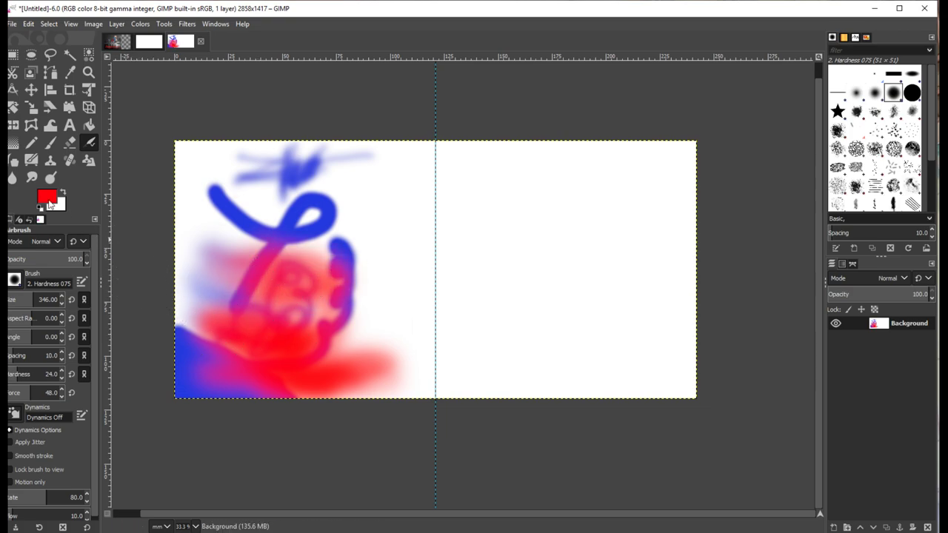
Switch the paint colour to orange and airbrush it down the left side.
click(49, 203)
drag(290, 218, 279, 200)
click(326, 316)
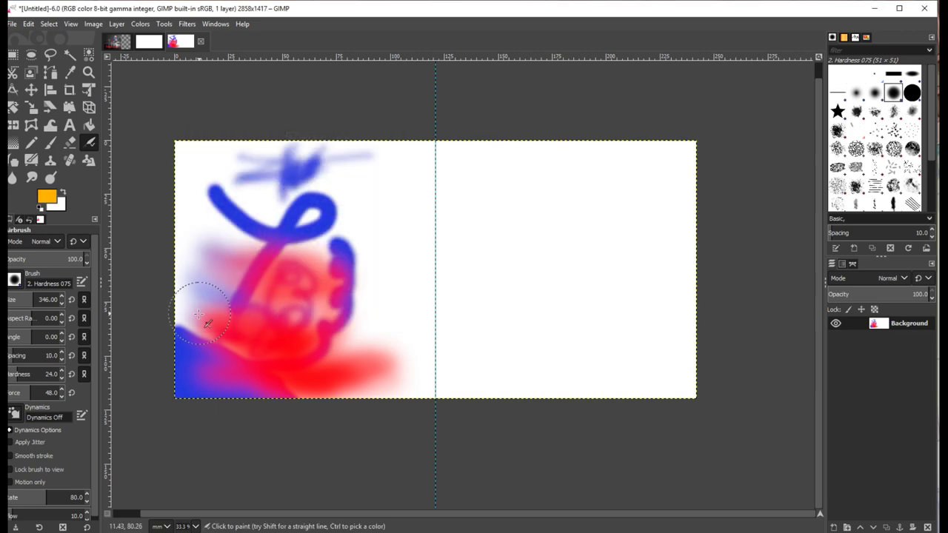
mouse_move(190, 285)
mouse_down()
mouse_move(169, 329)
mouse_move(243, 324)
mouse_move(225, 349)
mouse_move(203, 325)
mouse_up()
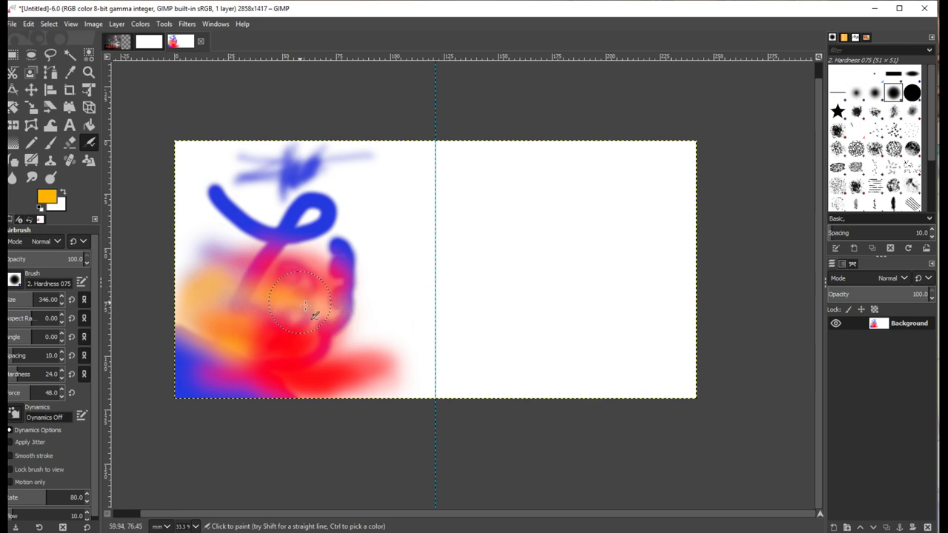